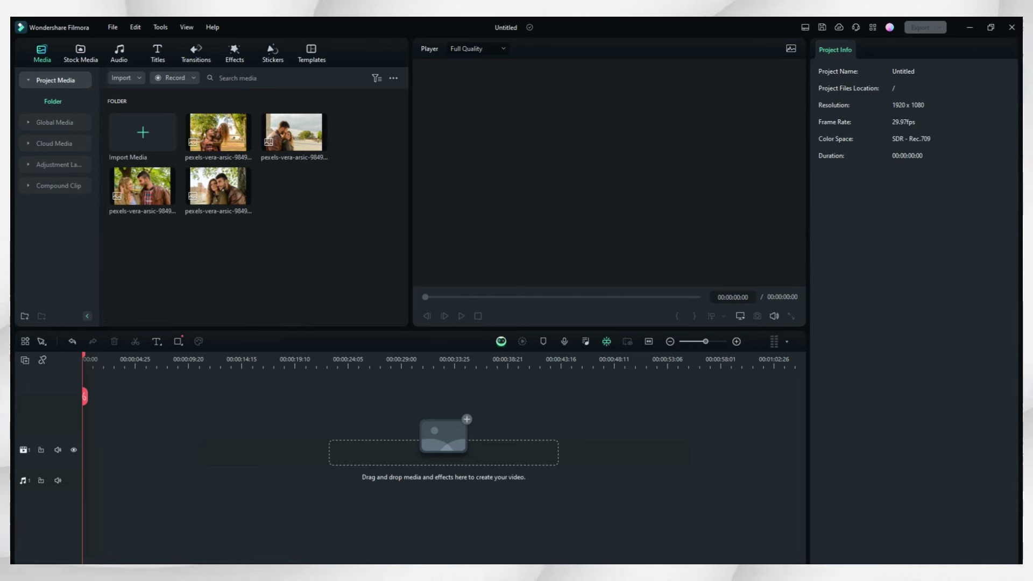
Step: Look through the Valentine's Day titles and preview the 3D Romantic Flower title
{"action": "left_click", "coordinate": [157, 54]}
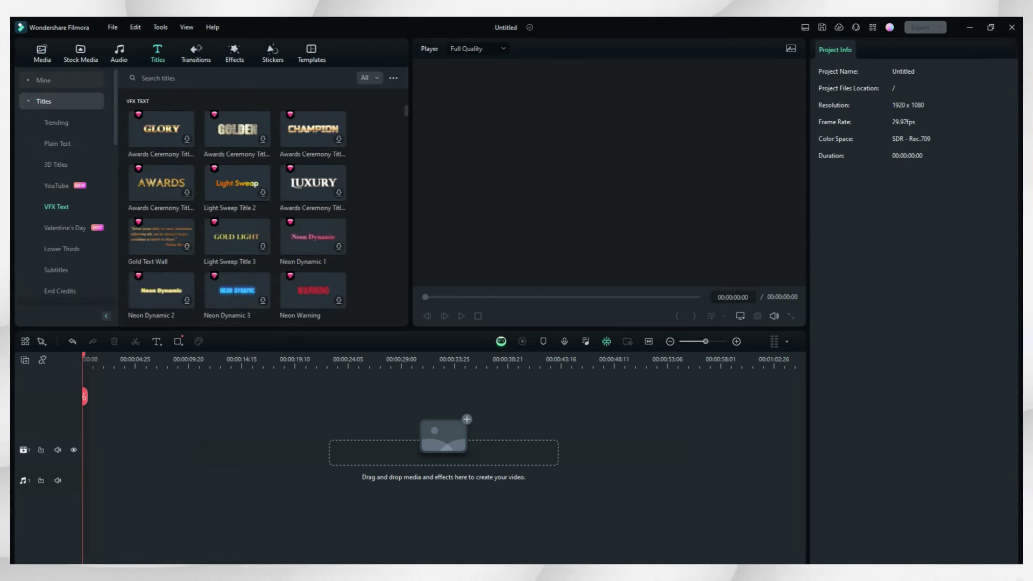
{"action": "left_click", "coordinate": [65, 228]}
{"action": "scroll", "coordinate": [236, 210], "scroll_direction": "down", "scroll_amount": 10}
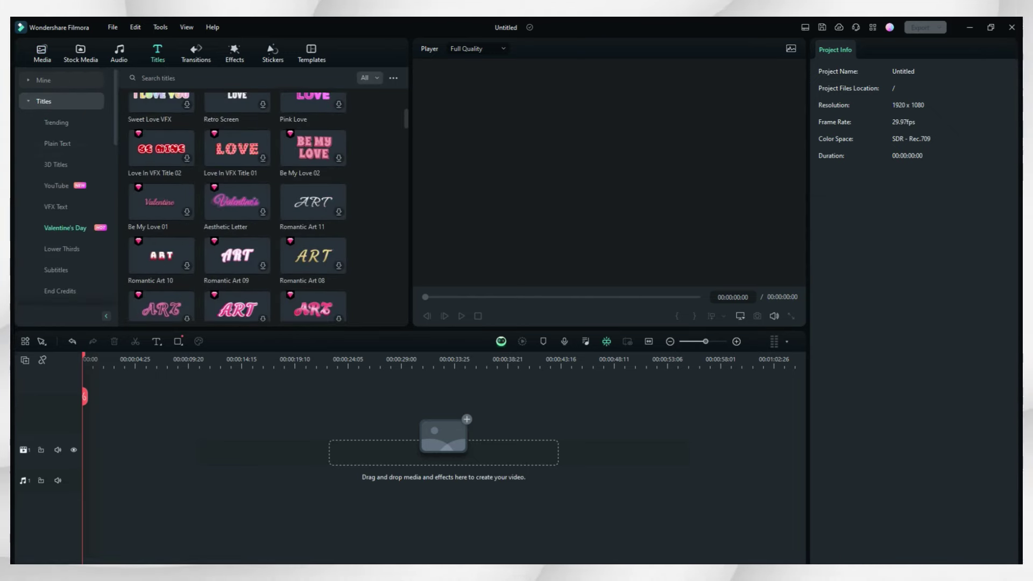
{"action": "scroll", "coordinate": [237, 208], "scroll_direction": "down", "scroll_amount": 10}
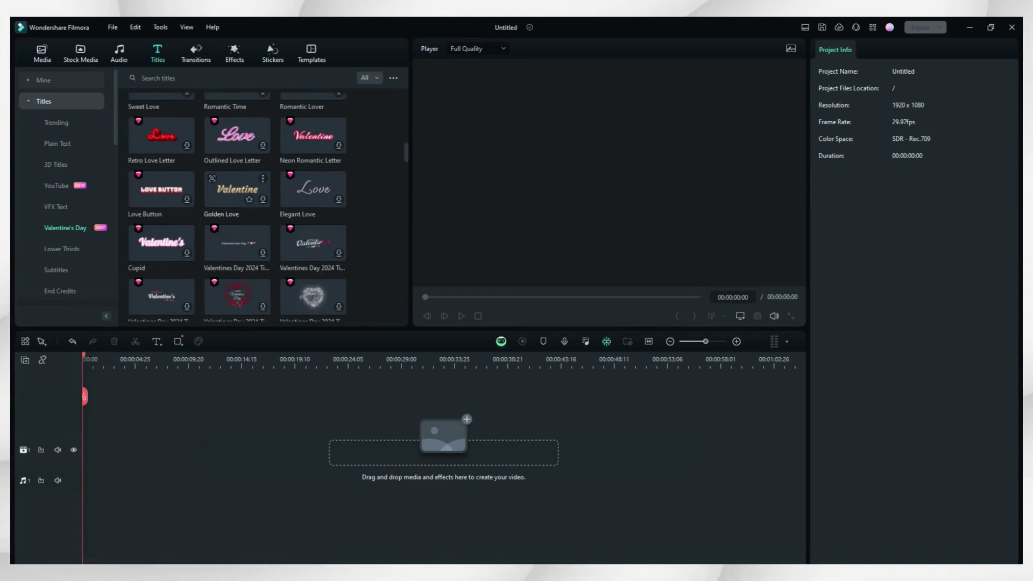
{"action": "scroll", "coordinate": [237, 207], "scroll_direction": "down", "scroll_amount": 10}
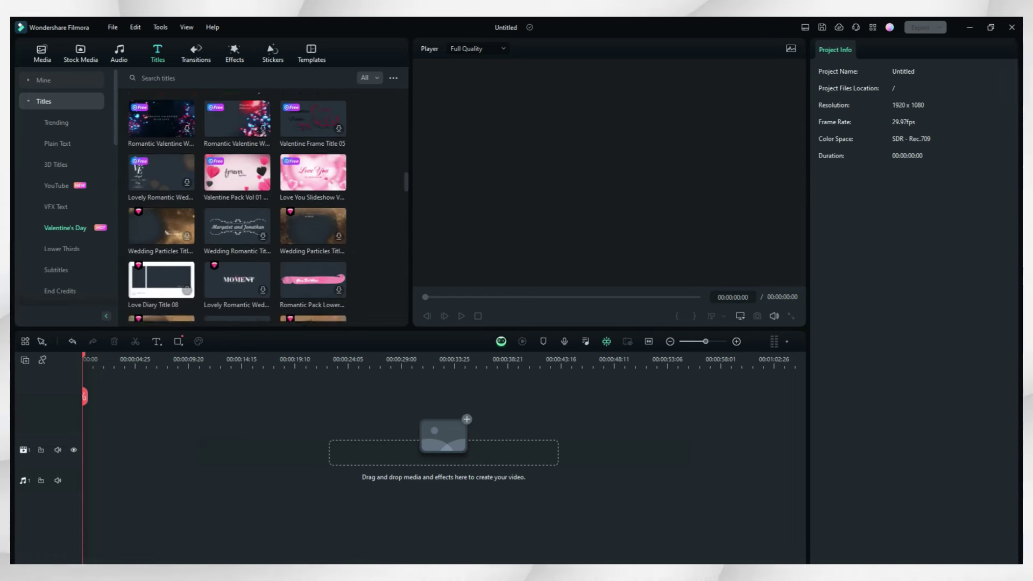
{"action": "scroll", "coordinate": [312, 194], "scroll_direction": "down", "scroll_amount": 10}
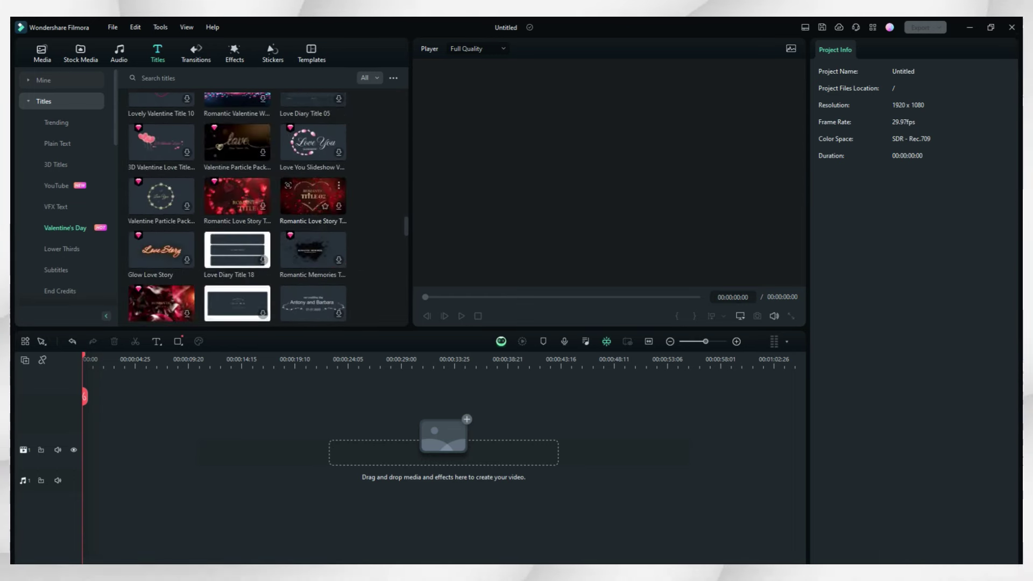
{"action": "scroll", "coordinate": [312, 204], "scroll_direction": "down", "scroll_amount": 5}
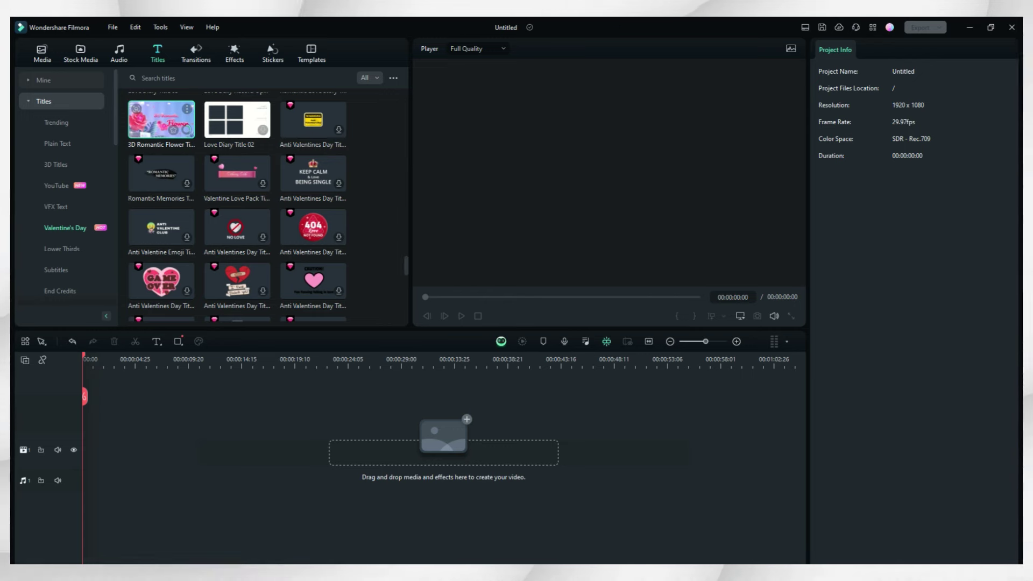
{"action": "left_click", "coordinate": [161, 119]}
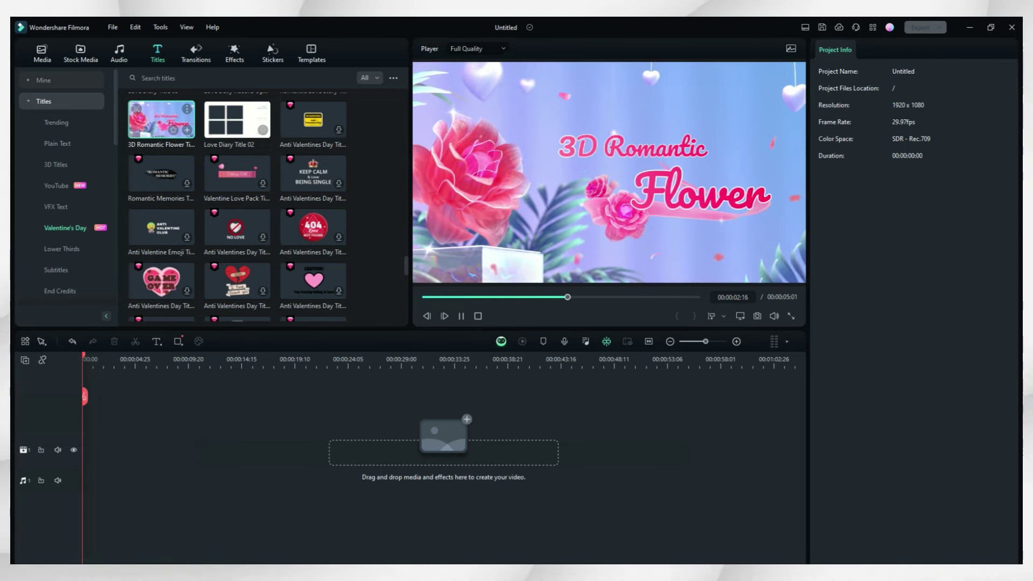
Step: Place the Valentine's Day title with the pink heart and "Sweet Love" text at the start of video track 1
{"action": "scroll", "coordinate": [312, 204], "scroll_direction": "down", "scroll_amount": 5}
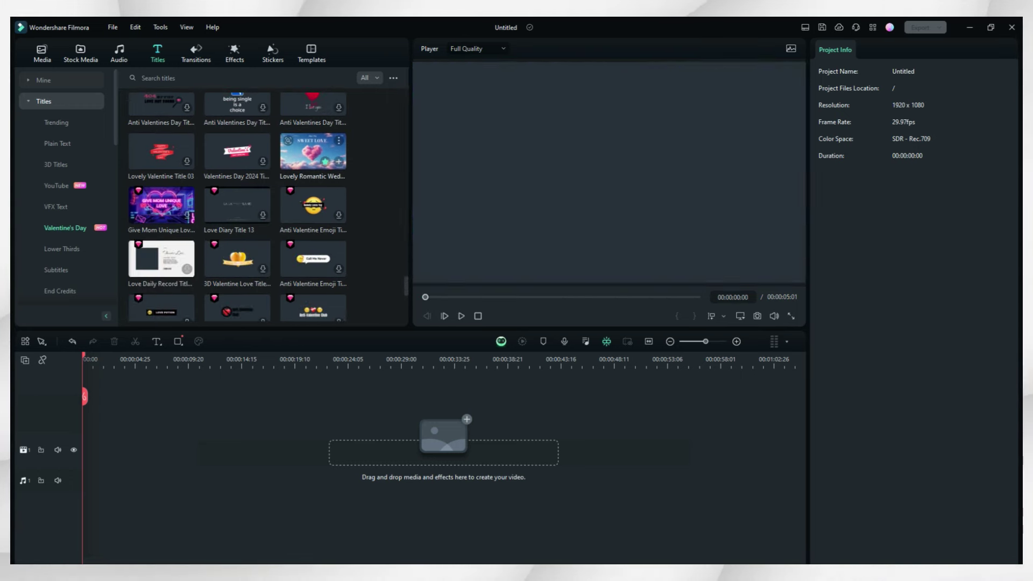
{"action": "left_click_drag", "start_coordinate": [313, 151], "coordinate": [109, 450]}
{"action": "scroll", "coordinate": [236, 205], "scroll_direction": "down", "scroll_amount": 5}
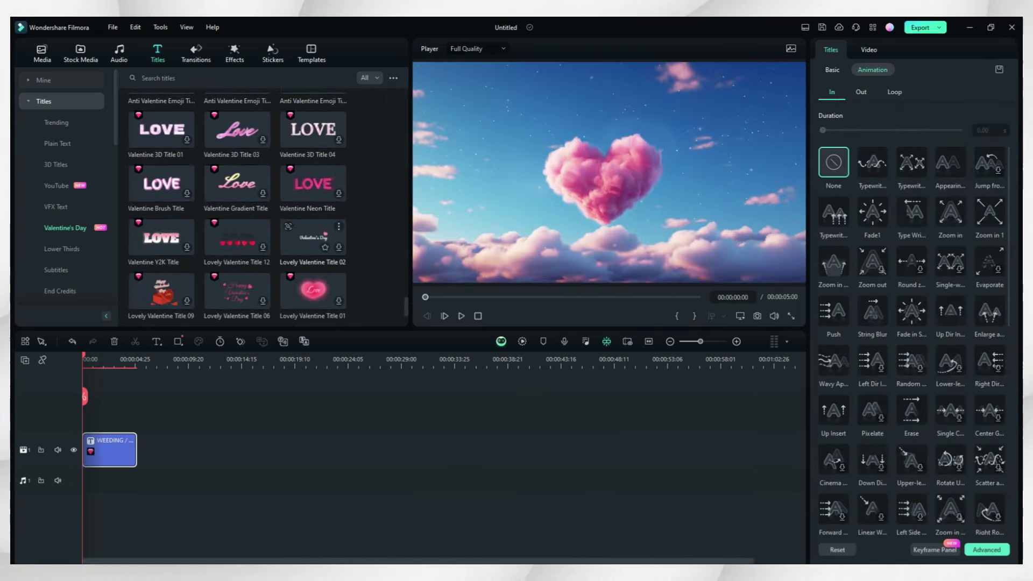
{"action": "scroll", "coordinate": [312, 236], "scroll_direction": "down", "scroll_amount": 1}
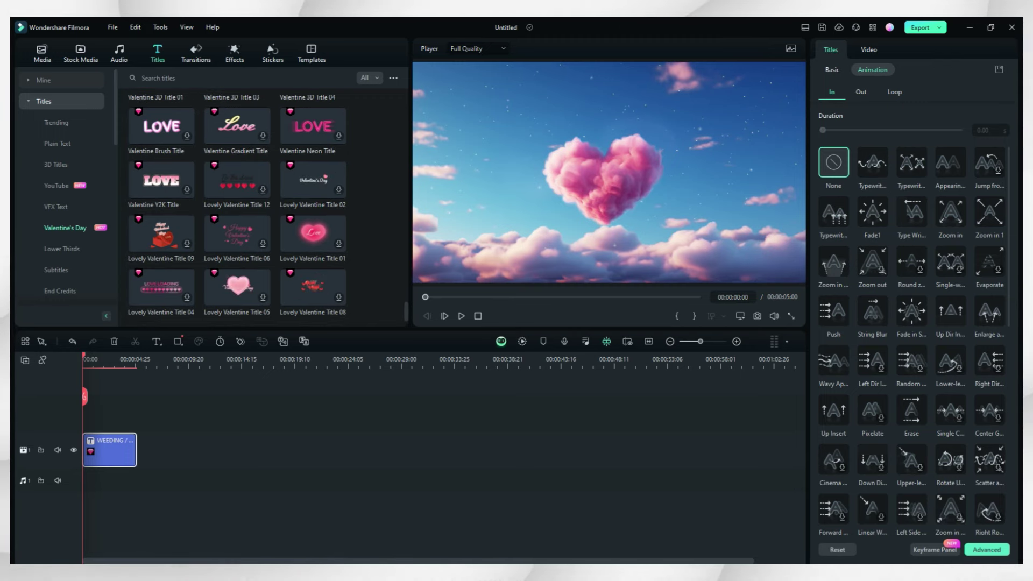
Step: Play the title clip from its start and pause at 00:00:03:12, with the project media shown
{"action": "mouse_move", "coordinate": [83, 355]}
{"action": "left_mouse_down"}
{"action": "mouse_move", "coordinate": [142, 355]}
{"action": "mouse_move", "coordinate": [83, 354]}
{"action": "left_mouse_up"}
{"action": "left_click", "coordinate": [42, 53]}
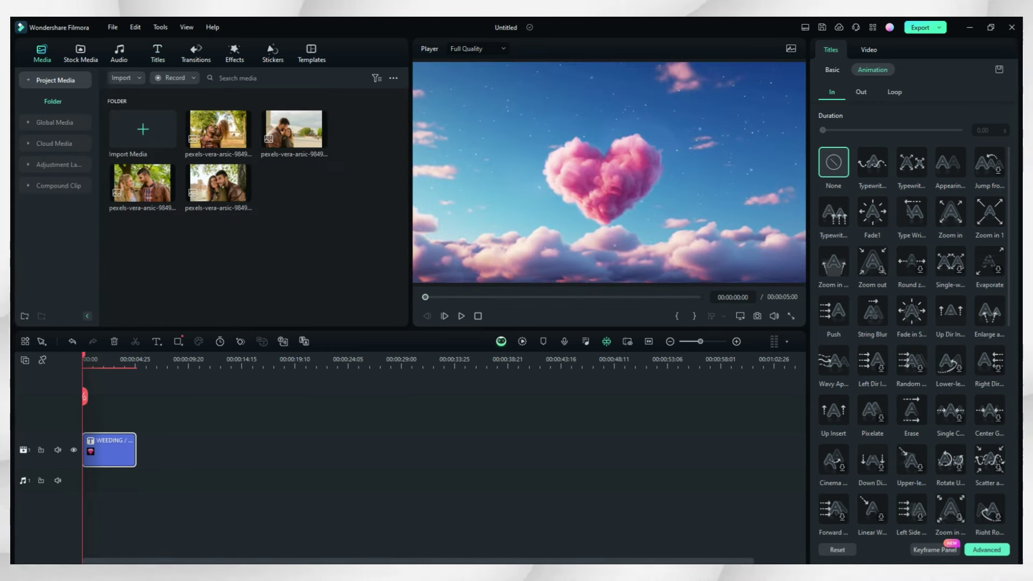
{"action": "key", "text": "space"}
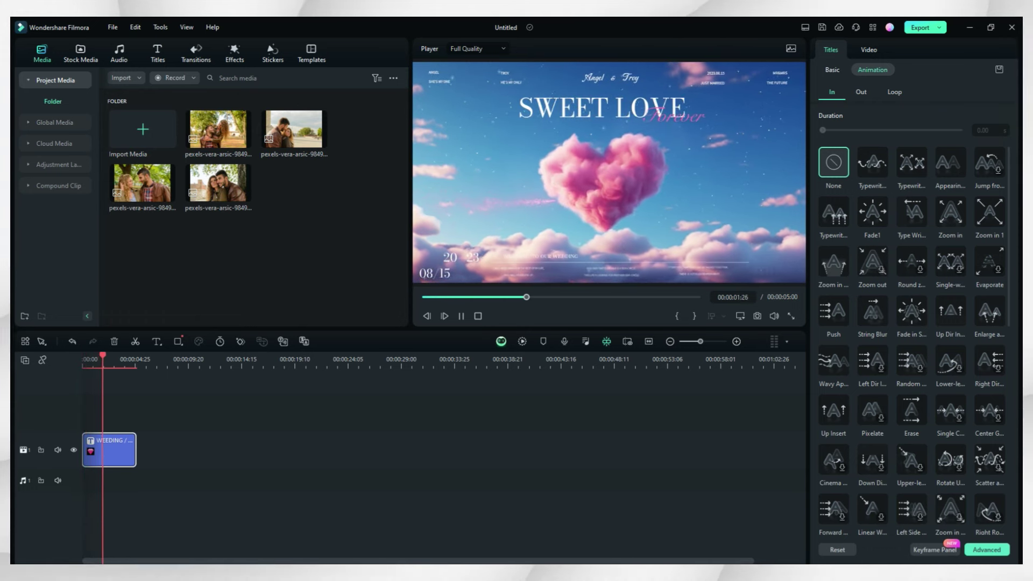
{"action": "key", "text": "space"}
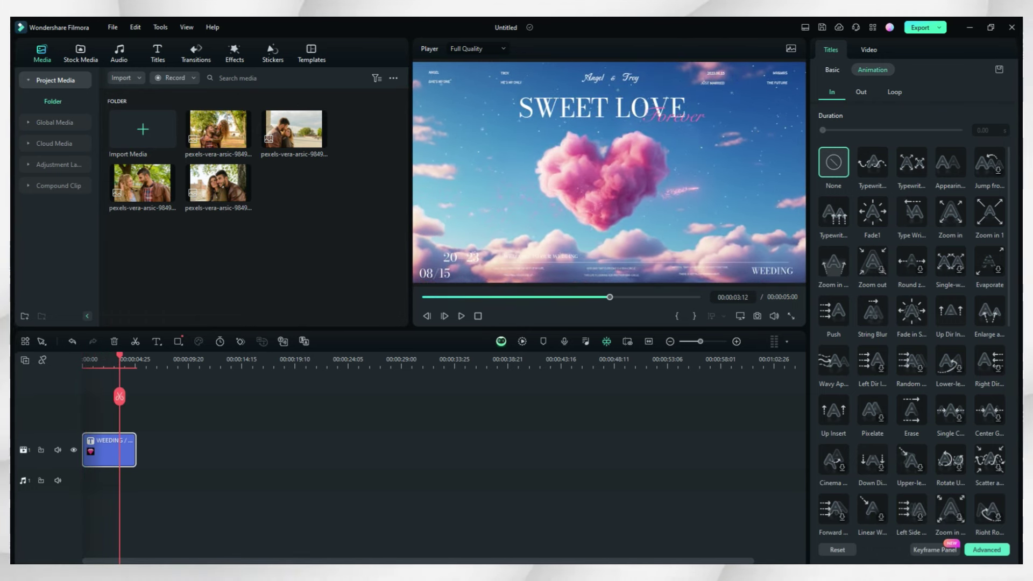
Step: Add the photo of the couple under the grey sky on a track above the title and enable AI Portrait for it
{"action": "left_click_drag", "start_coordinate": [294, 129], "coordinate": [110, 424]}
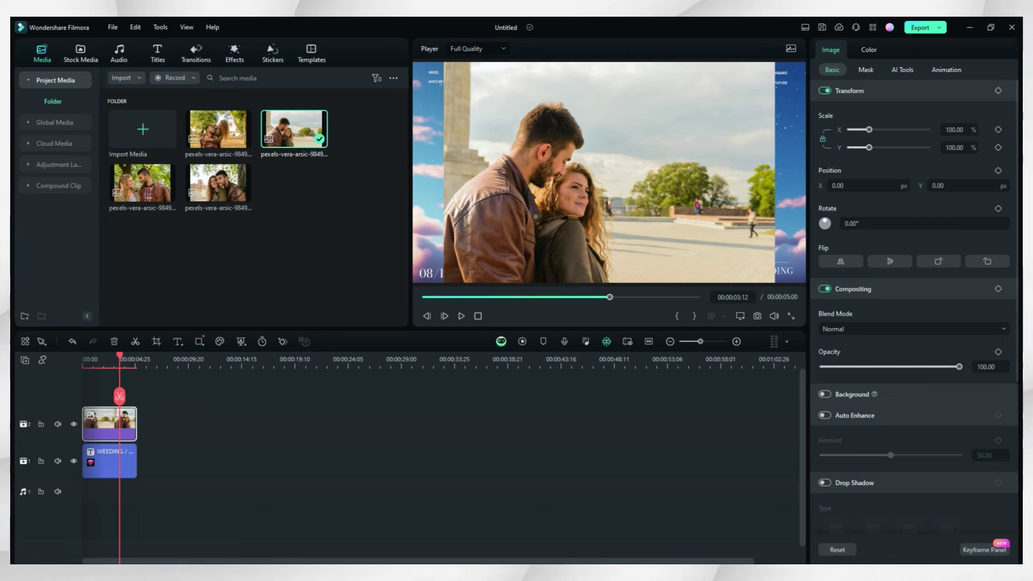
{"action": "left_click", "coordinate": [902, 70]}
{"action": "scroll", "coordinate": [914, 322], "scroll_direction": "down", "scroll_amount": 3}
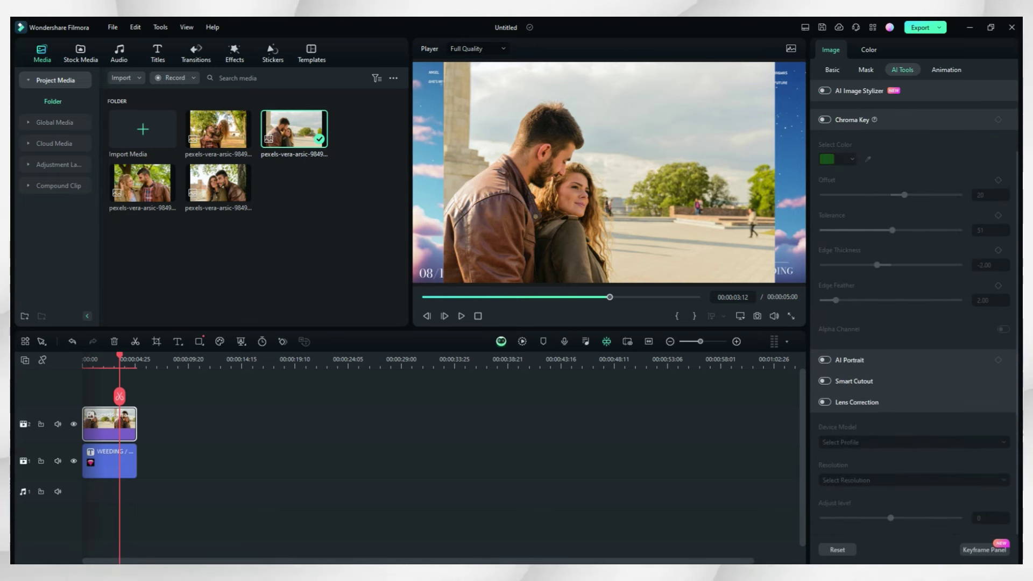
{"action": "left_click", "coordinate": [825, 360]}
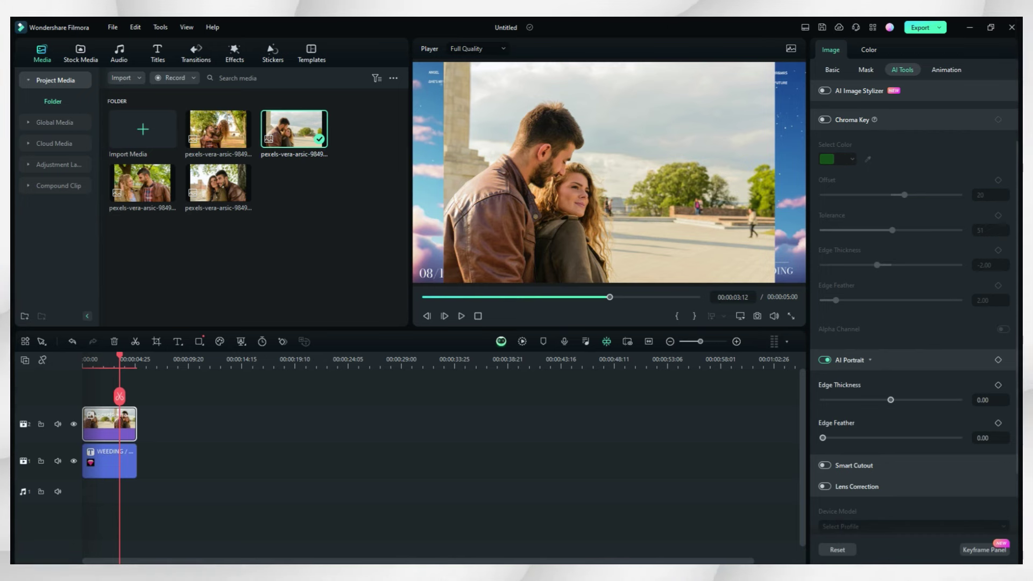
Step: Scale the cut-out couple to about 73.5% and place it in the frame's lower-left corner at about X -366, Y -166 px
{"action": "left_click_drag", "start_coordinate": [566, 204], "coordinate": [565, 213]}
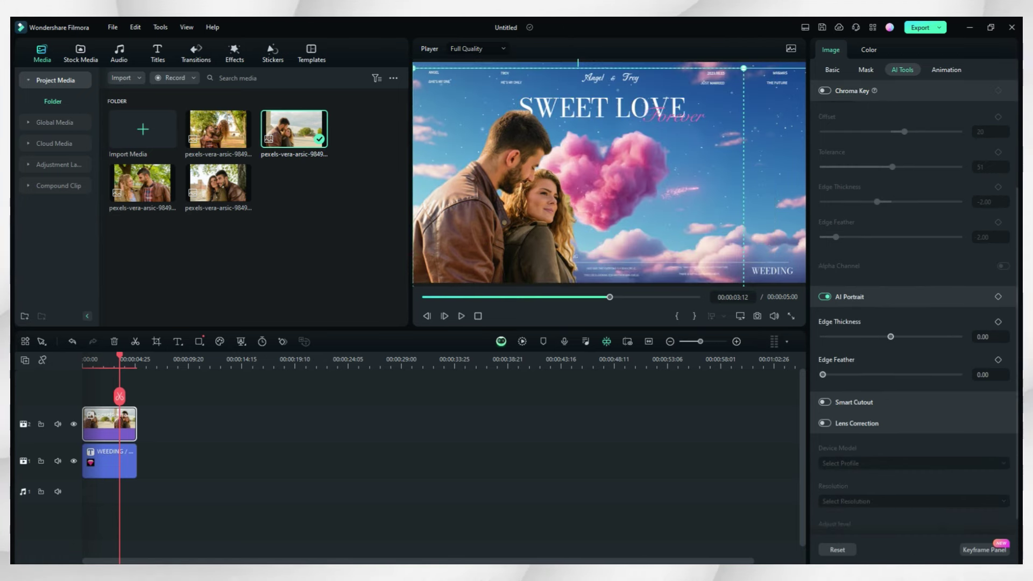
{"action": "left_click", "coordinate": [832, 70]}
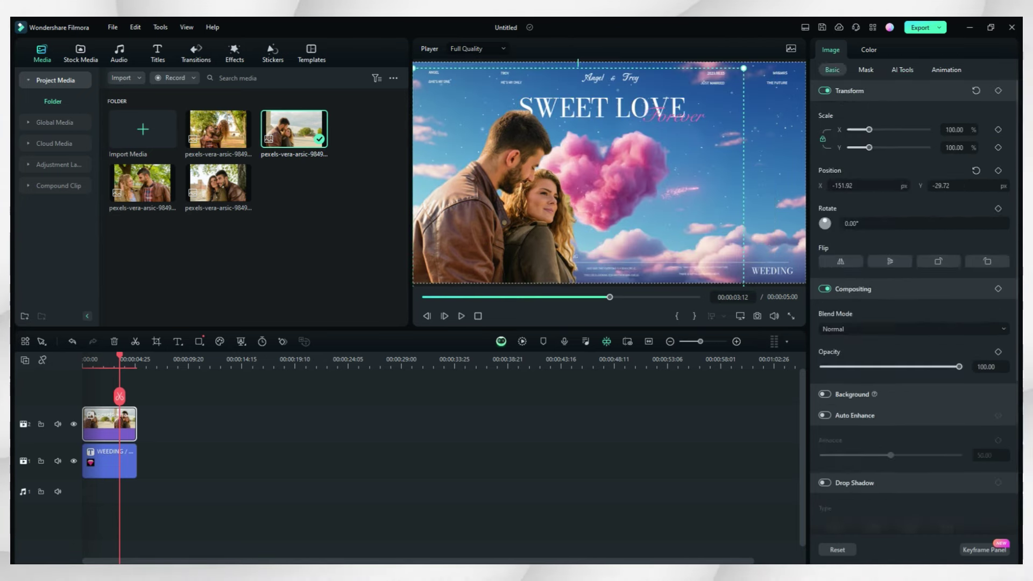
{"action": "left_click_drag", "start_coordinate": [869, 130], "coordinate": [867, 130]}
{"action": "left_click_drag", "start_coordinate": [534, 216], "coordinate": [517, 227]}
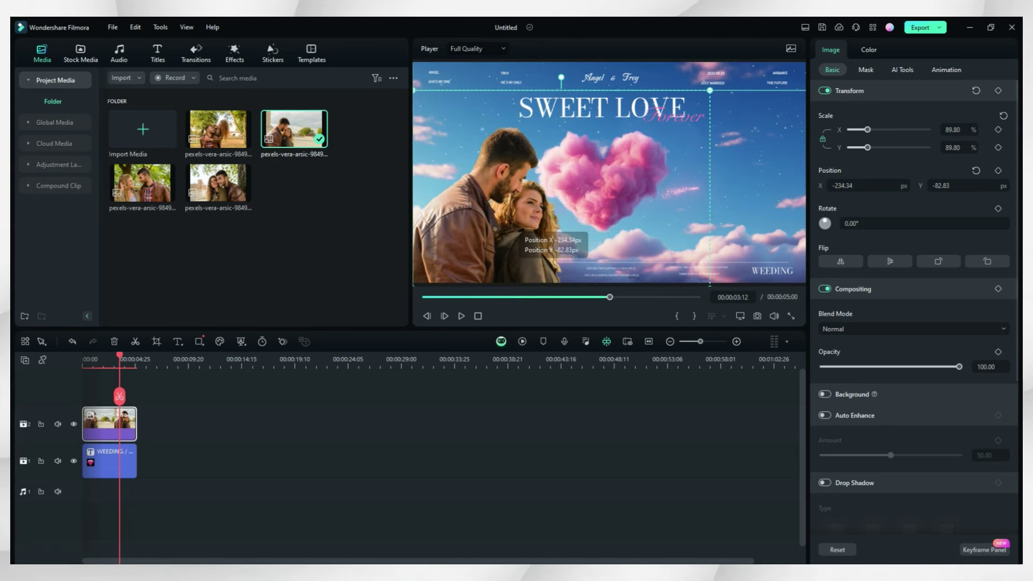
{"action": "left_click_drag", "start_coordinate": [867, 129], "coordinate": [864, 130]}
{"action": "left_click_drag", "start_coordinate": [514, 216], "coordinate": [487, 231]}
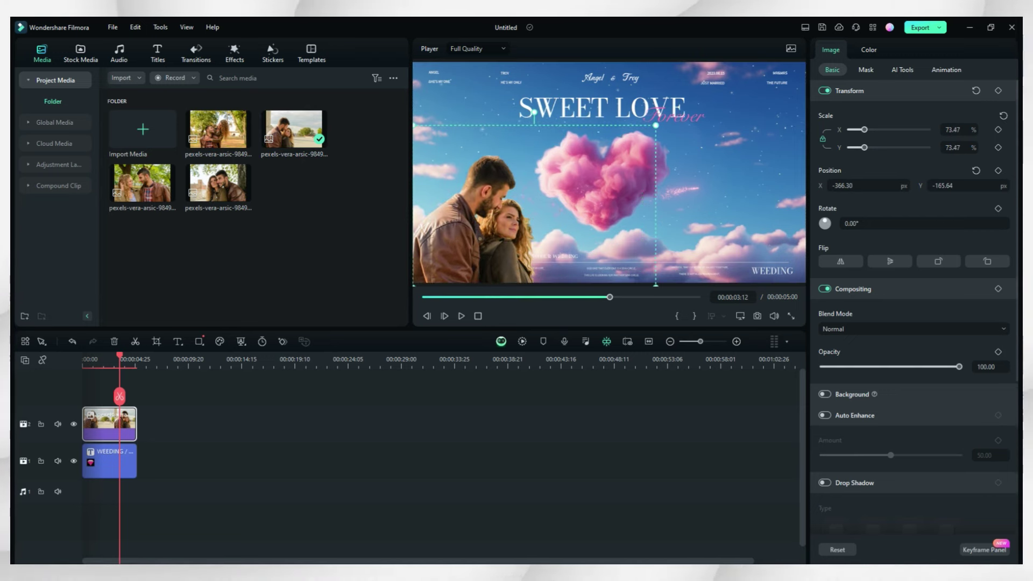
Step: Add the photo of the couple beside the tree trunk on a new top track and enable AI Portrait for it
{"action": "mouse_move", "coordinate": [218, 183]}
{"action": "left_click_drag", "start_coordinate": [217, 183], "coordinate": [109, 417]}
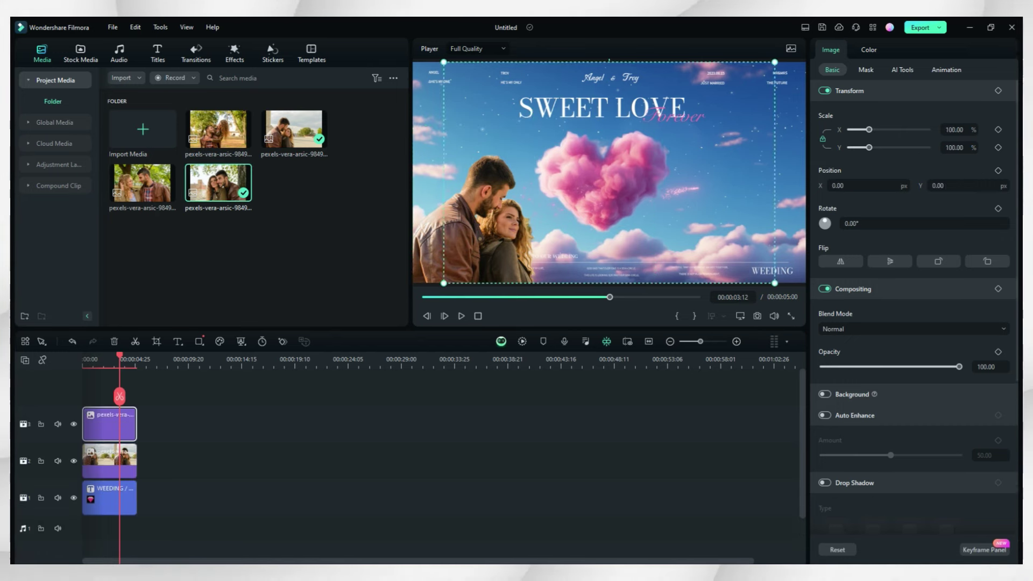
{"action": "left_click", "coordinate": [902, 70]}
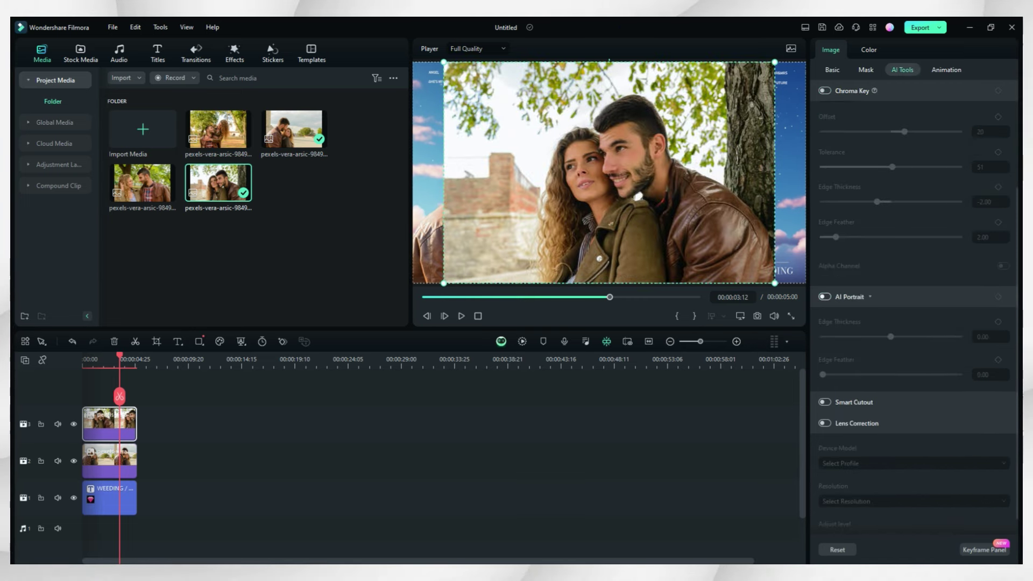
{"action": "left_click", "coordinate": [824, 296]}
Step: Scale the second couple to about 76% and place it in the frame's lower-right corner at about X 492, Y -166 px
{"action": "left_click", "coordinate": [832, 70]}
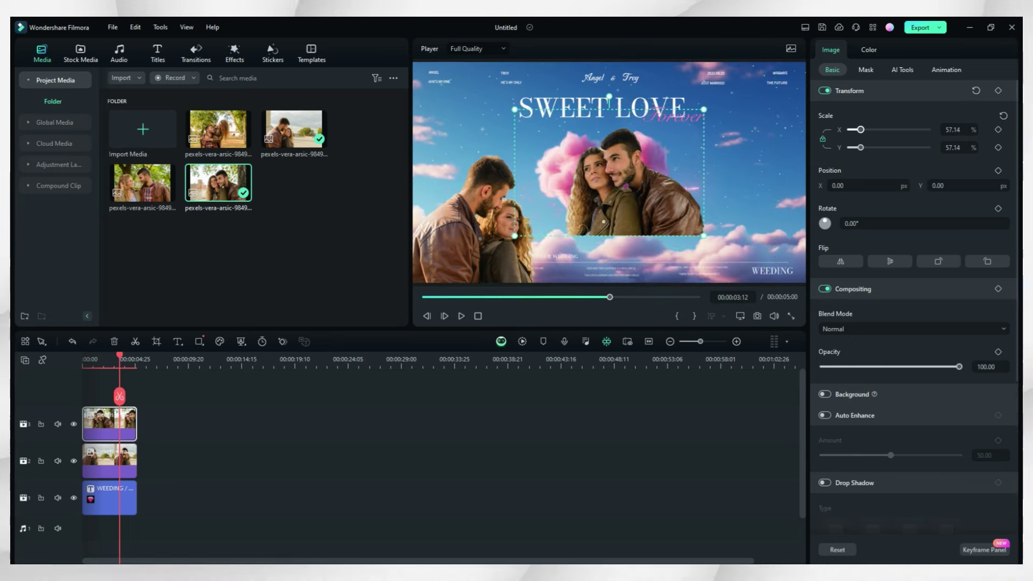
{"action": "left_click_drag", "start_coordinate": [650, 204], "coordinate": [753, 259]}
{"action": "left_click_drag", "start_coordinate": [860, 129], "coordinate": [864, 130]}
{"action": "mouse_move", "coordinate": [734, 243]}
{"action": "left_mouse_down"}
{"action": "mouse_move", "coordinate": [721, 224]}
{"action": "mouse_move", "coordinate": [726, 216]}
{"action": "mouse_move", "coordinate": [732, 224]}
{"action": "left_mouse_up"}
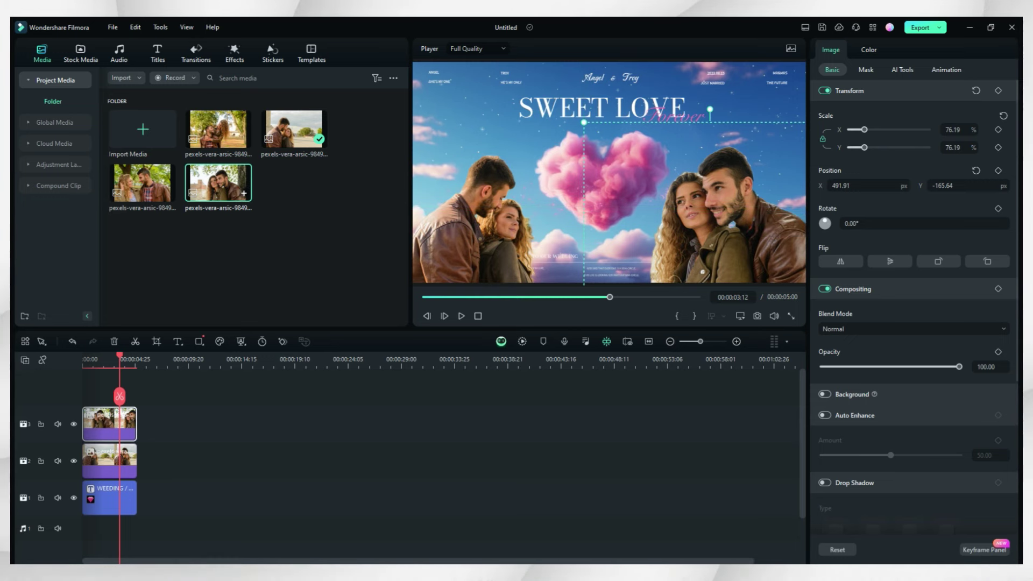
Step: Add the photo of the couple facing each other, man in plaid shirt, on a new top track and enable AI Portrait
{"action": "left_click", "coordinate": [218, 129]}
{"action": "left_click_drag", "start_coordinate": [143, 183], "coordinate": [97, 392]}
{"action": "left_click", "coordinate": [902, 70]}
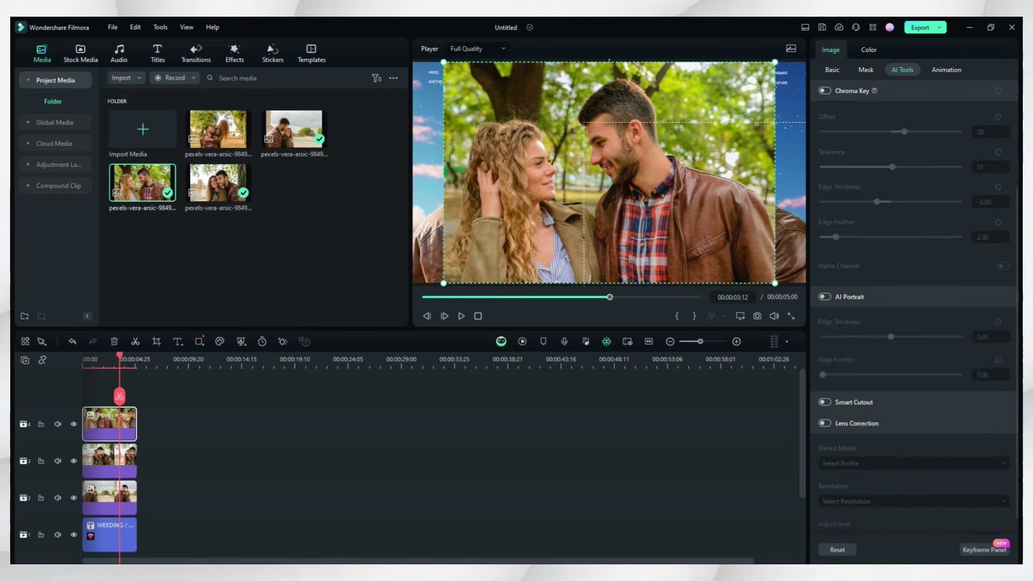
{"action": "left_click", "coordinate": [825, 297]}
Step: Scale the third couple to about 52% and place it at the frame's bottom centre, about X -10, Y -298 px
{"action": "left_click", "coordinate": [832, 70]}
{"action": "left_click_drag", "start_coordinate": [868, 130], "coordinate": [858, 129]}
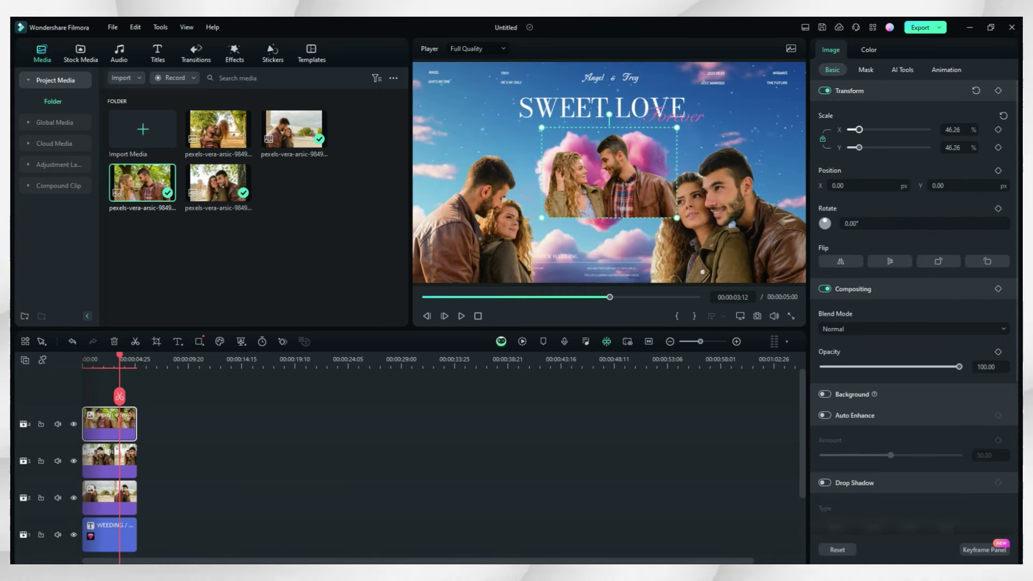
{"action": "left_click_drag", "start_coordinate": [617, 209], "coordinate": [622, 276]}
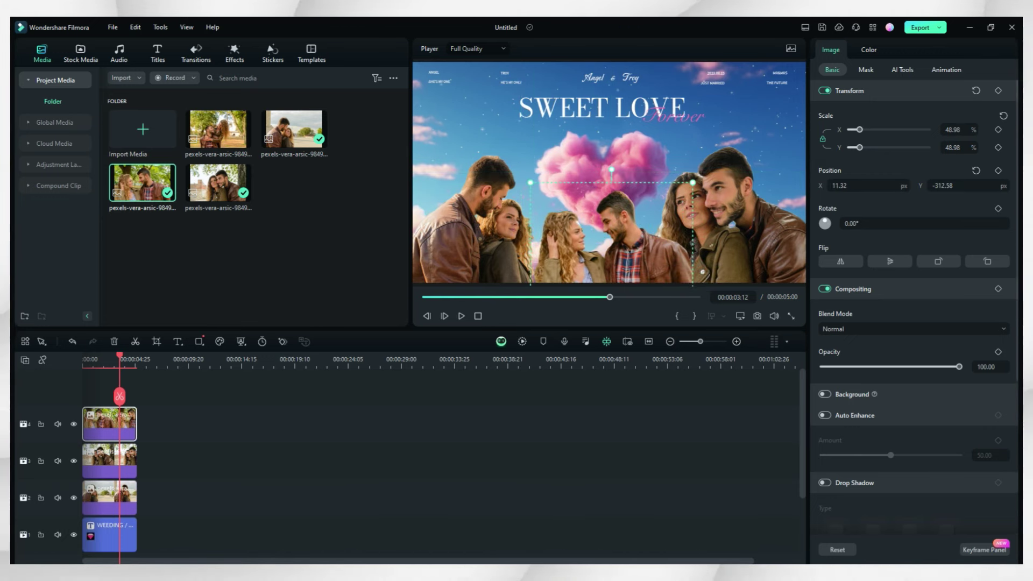
{"action": "left_click_drag", "start_coordinate": [859, 130], "coordinate": [859, 130]}
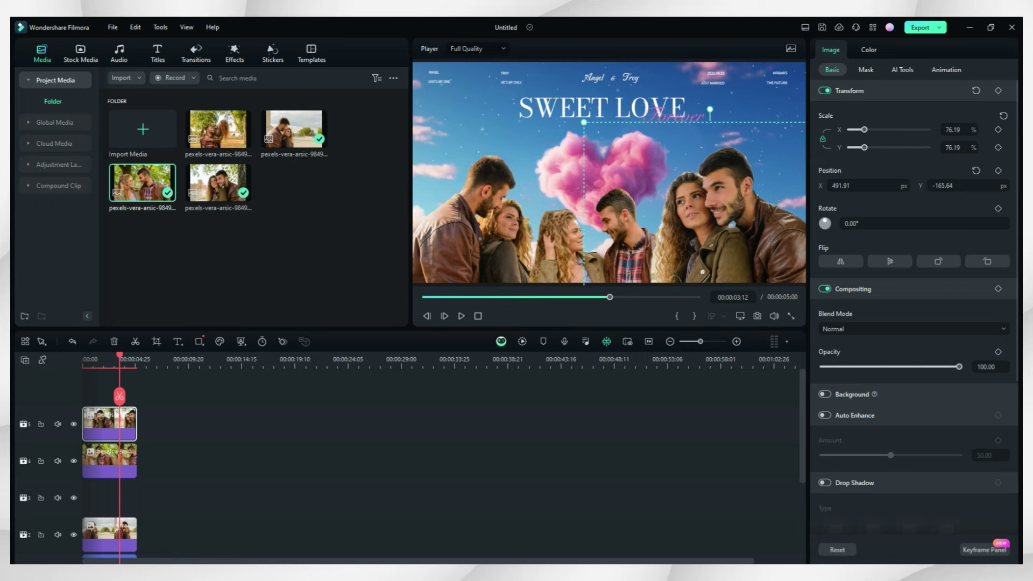
Step: Apply the first Border effect from a video effects search for "border" to the left couple's clip, with its size set to 0.46
{"action": "left_click", "coordinate": [110, 462]}
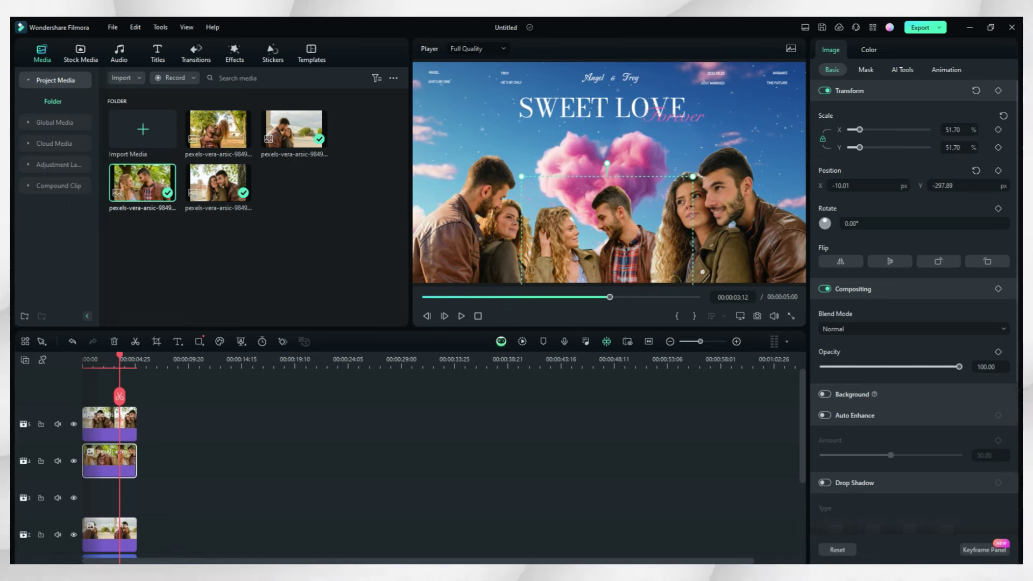
{"action": "scroll", "coordinate": [110, 473], "scroll_direction": "down", "scroll_amount": 2}
{"action": "left_click", "coordinate": [110, 481]}
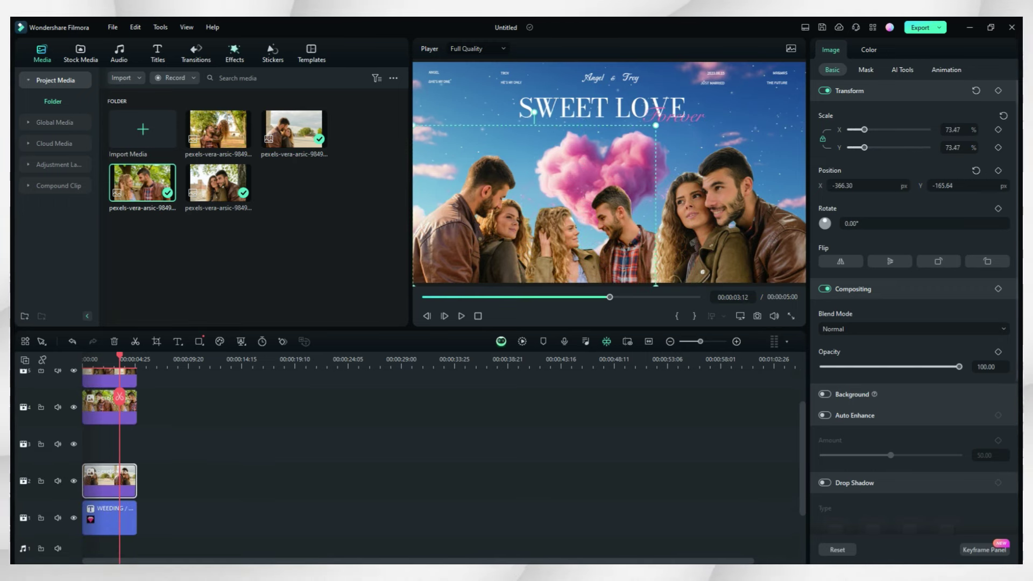
{"action": "left_click", "coordinate": [234, 53]}
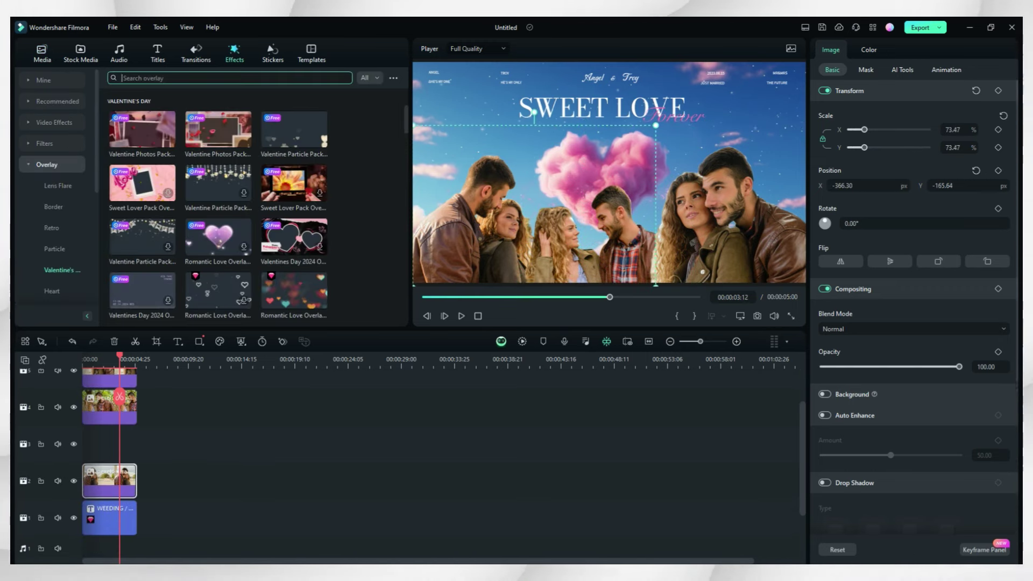
{"action": "left_click", "coordinate": [230, 78]}
{"action": "left_click", "coordinate": [55, 123]}
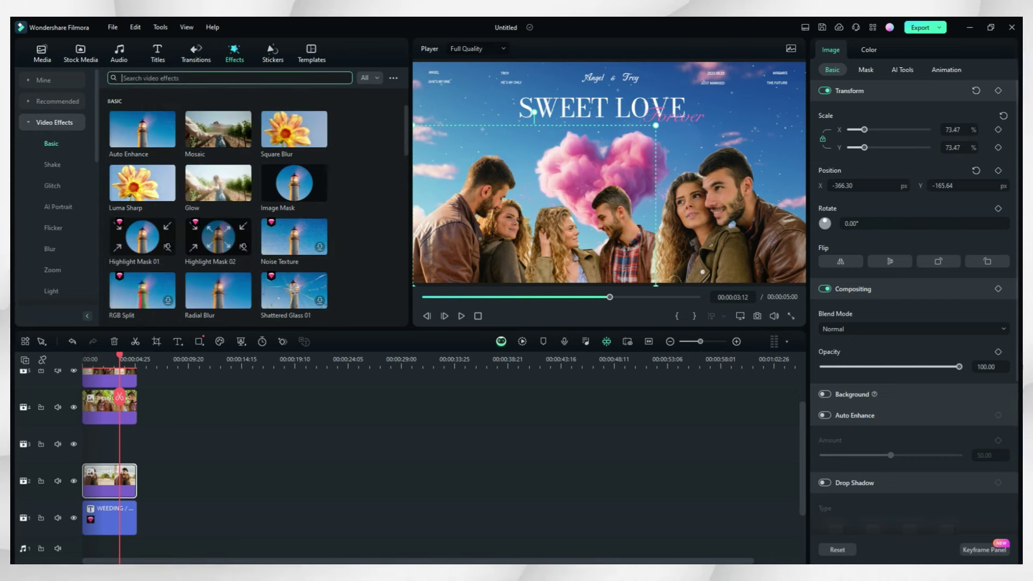
{"action": "left_click", "coordinate": [229, 78]}
{"action": "type", "text": "border"}
{"action": "key", "text": "Return"}
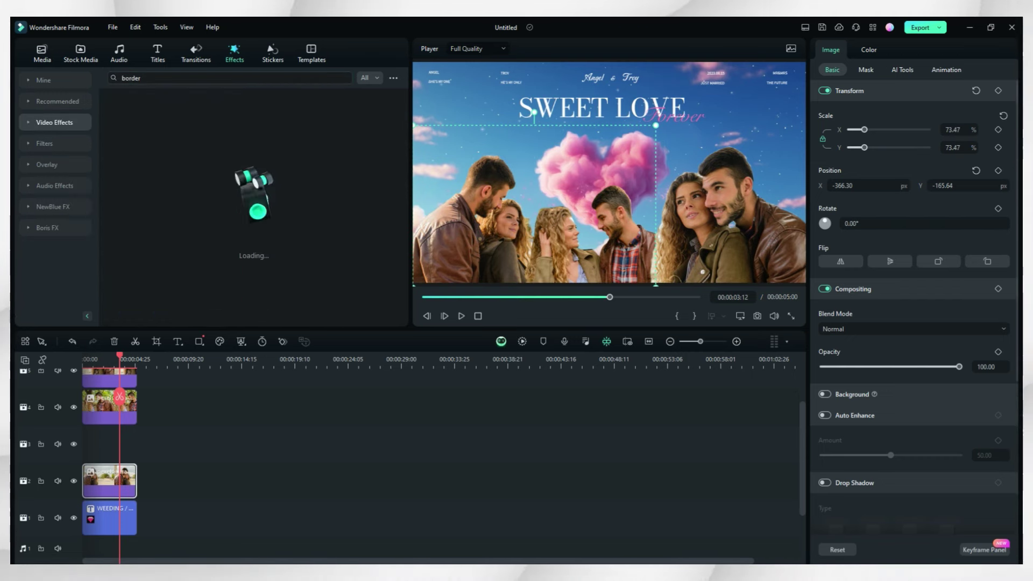
{"action": "left_click_drag", "start_coordinate": [143, 112], "coordinate": [109, 480]}
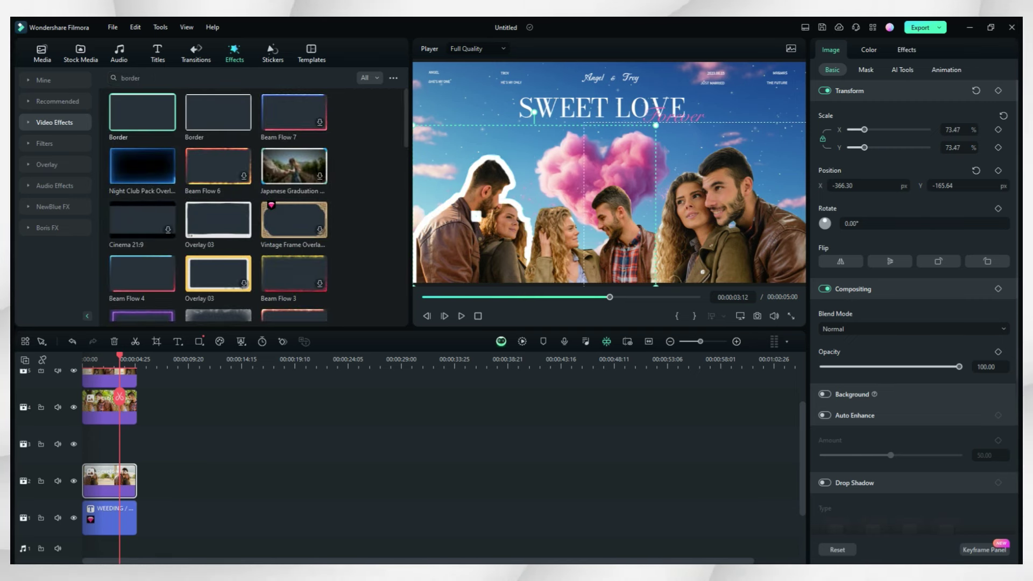
{"action": "left_click_drag", "start_coordinate": [835, 172], "coordinate": [825, 172]}
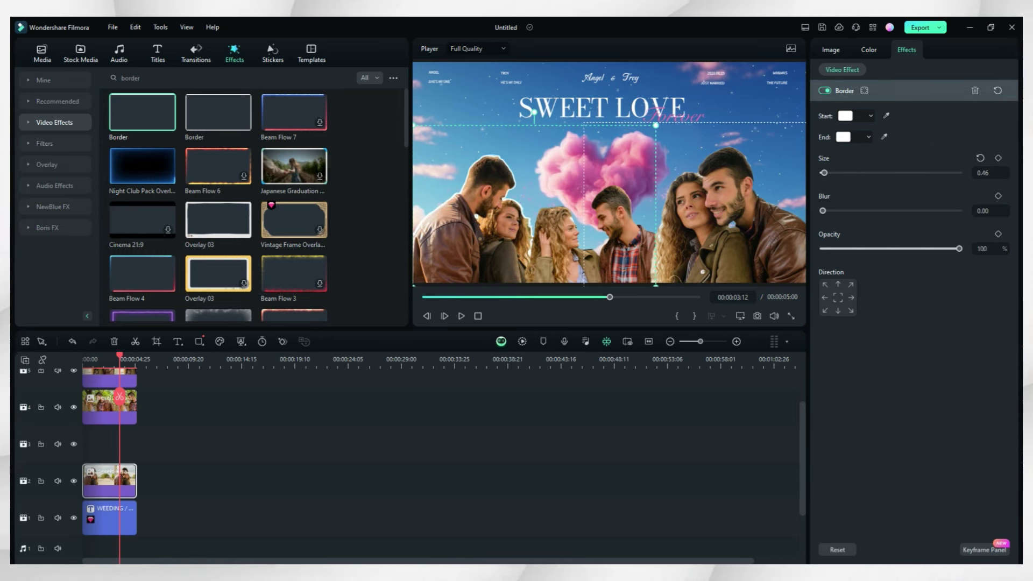
{"action": "left_click", "coordinate": [983, 173]}
{"action": "key", "text": "Return"}
{"action": "left_click", "coordinate": [984, 173]}
{"action": "key", "text": "Return"}
Step: Apply the first Border effect to the centre couple's clip and reduce its size to about 1.04
{"action": "left_click", "coordinate": [103, 409]}
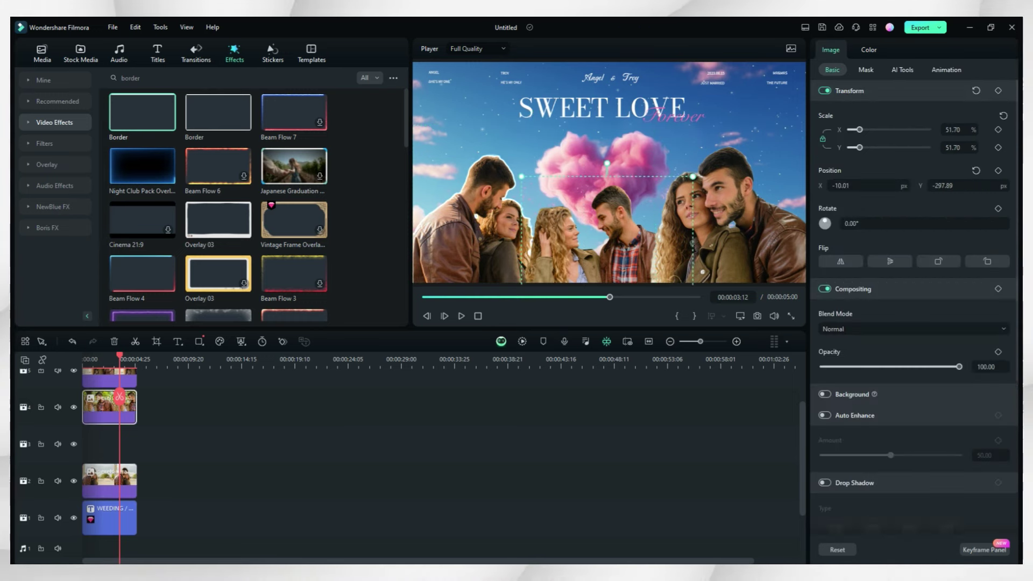
{"action": "left_click_drag", "start_coordinate": [142, 112], "coordinate": [109, 407]}
{"action": "left_click", "coordinate": [906, 49]}
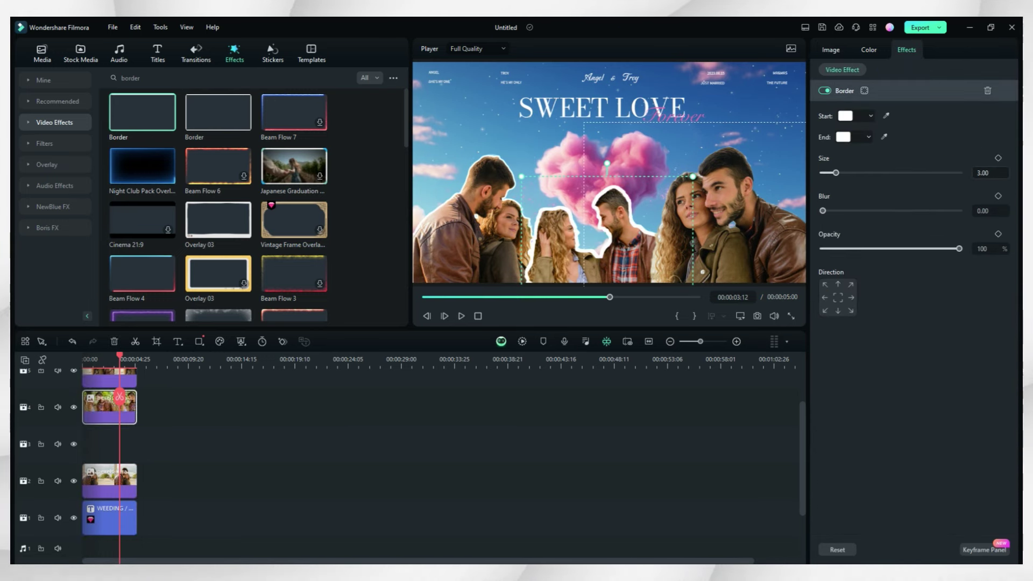
{"action": "left_click", "coordinate": [989, 172]}
{"action": "type", "text": "0.5"}
{"action": "key", "text": "Return"}
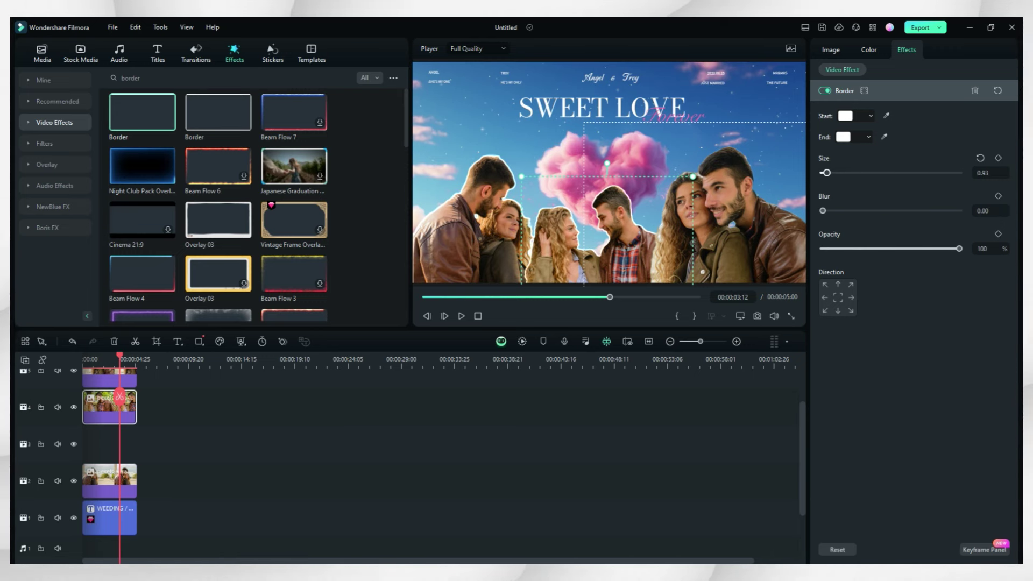
{"action": "left_click_drag", "start_coordinate": [826, 172], "coordinate": [828, 172]}
Step: Add the Border effect to the right couple's clip with size 0.35, and set the centre couple's border size to 0.5
{"action": "scroll", "coordinate": [430, 458], "scroll_direction": "up", "scroll_amount": 2}
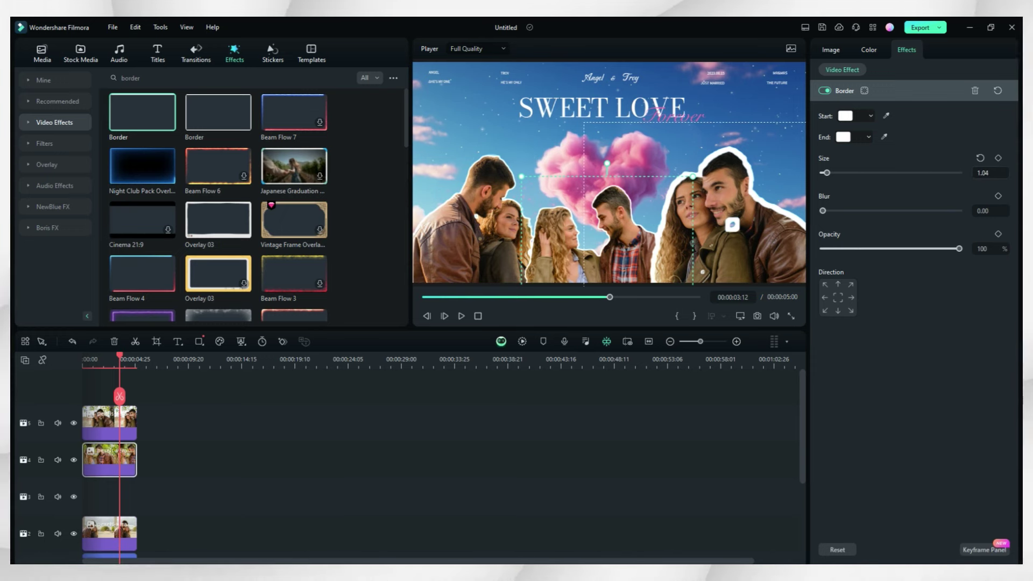
{"action": "left_click", "coordinate": [984, 173]}
{"action": "type", "text": "0.5"}
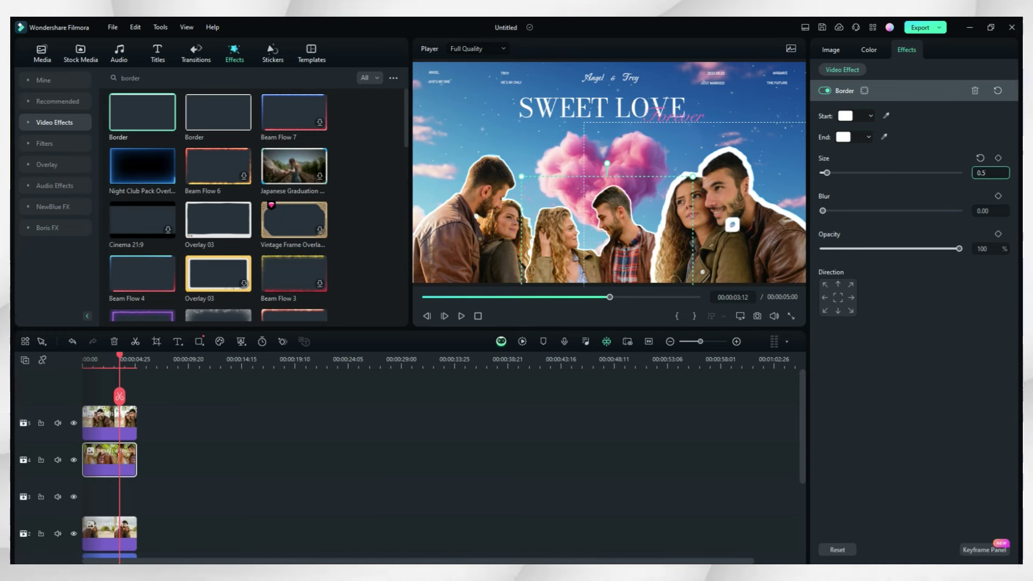
{"action": "key", "text": "Return"}
{"action": "left_click", "coordinate": [718, 218]}
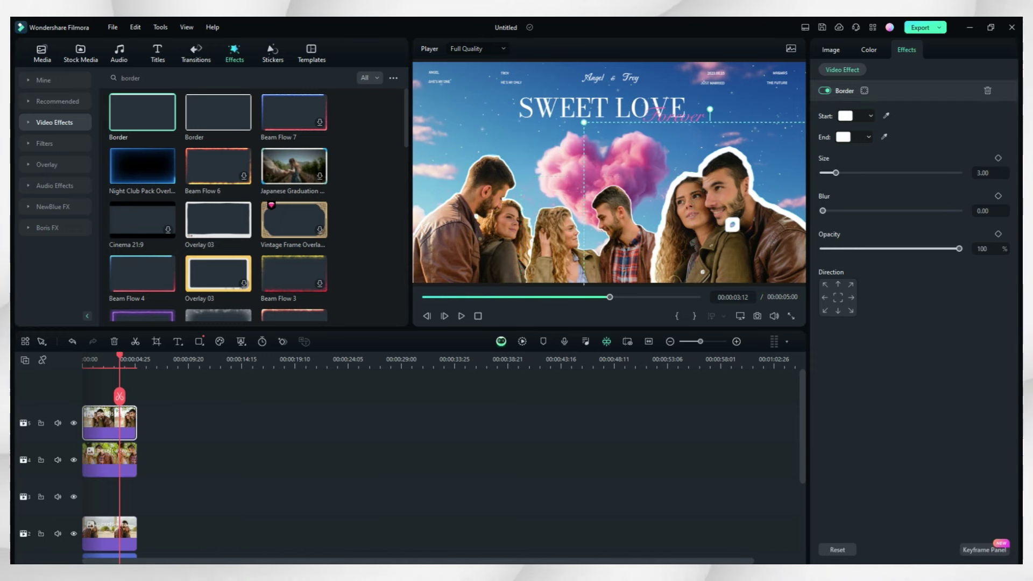
{"action": "left_click_drag", "start_coordinate": [834, 173], "coordinate": [824, 173]}
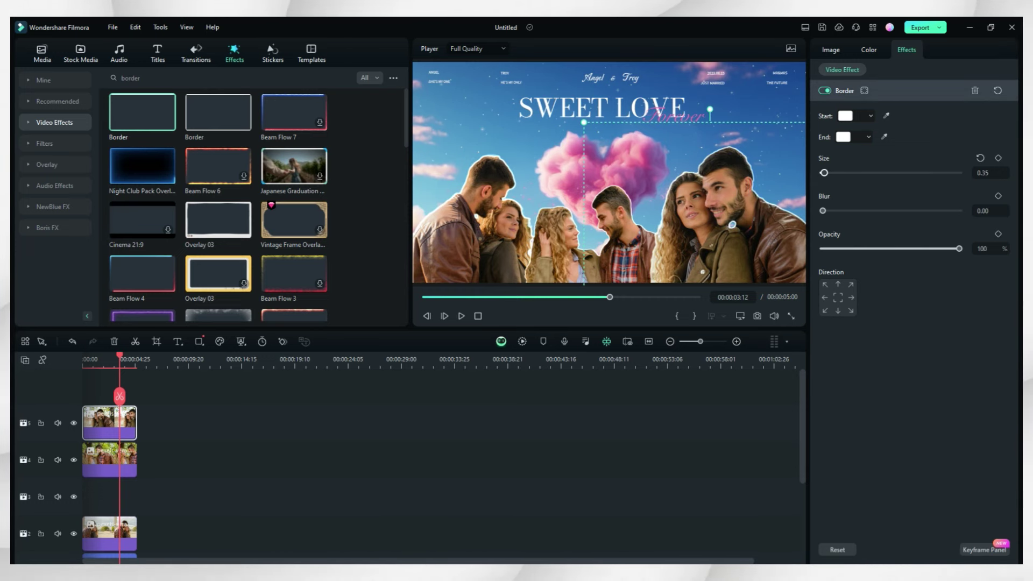
Step: Give the right couple a pink drop shadow with distance 17, blur 44% and opacity 92%
{"action": "left_click", "coordinate": [831, 49]}
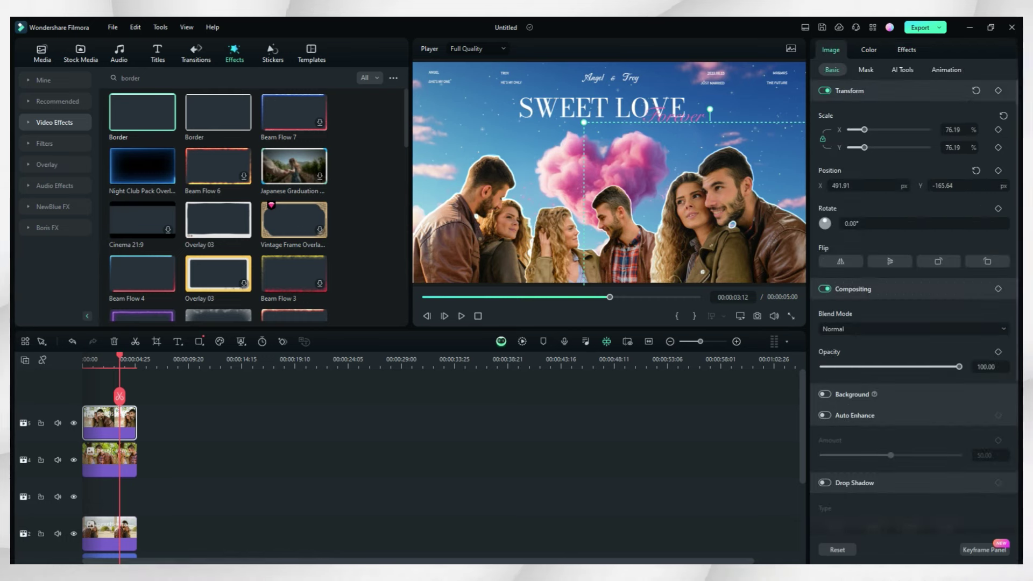
{"action": "scroll", "coordinate": [913, 345], "scroll_direction": "down", "scroll_amount": 4}
{"action": "left_click", "coordinate": [824, 357]}
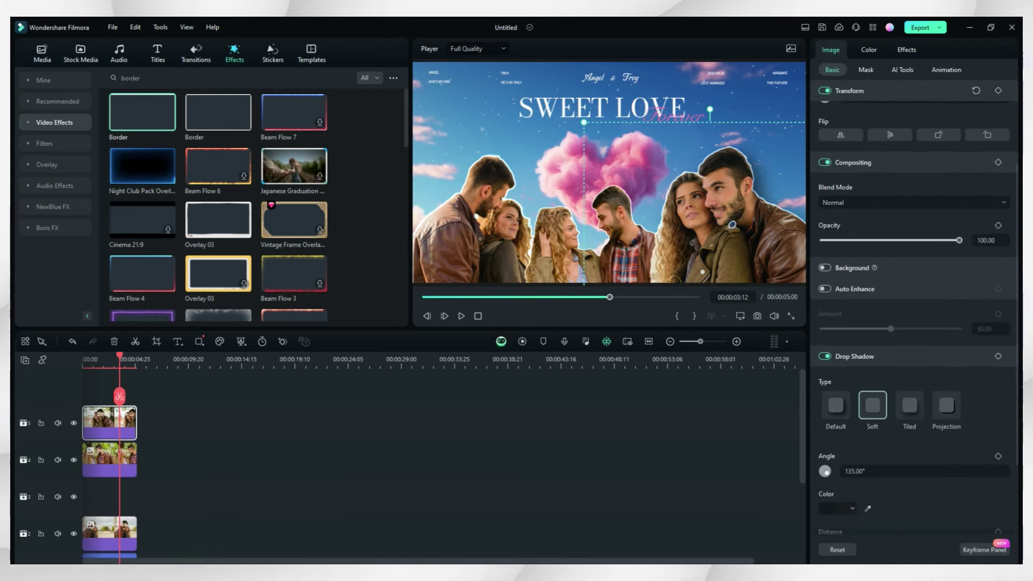
{"action": "scroll", "coordinate": [915, 323], "scroll_direction": "down", "scroll_amount": 3}
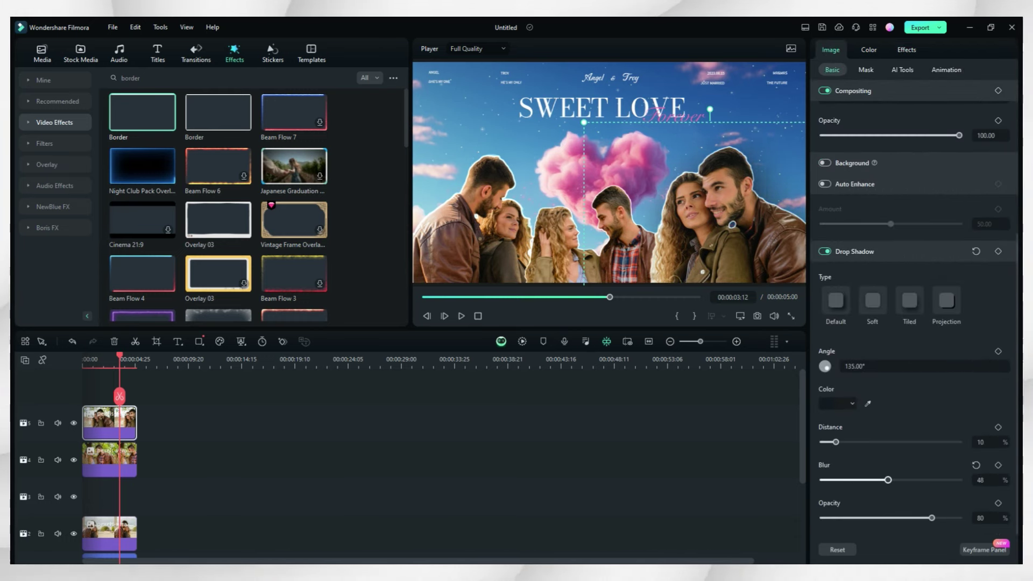
{"action": "left_click_drag", "start_coordinate": [866, 480], "coordinate": [885, 480]}
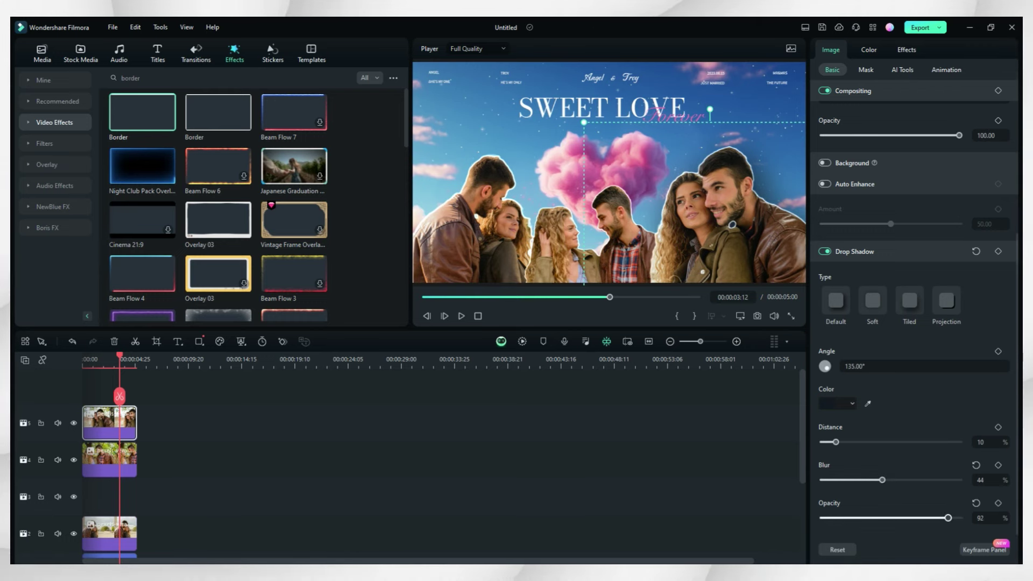
{"action": "left_click_drag", "start_coordinate": [835, 442], "coordinate": [838, 442]}
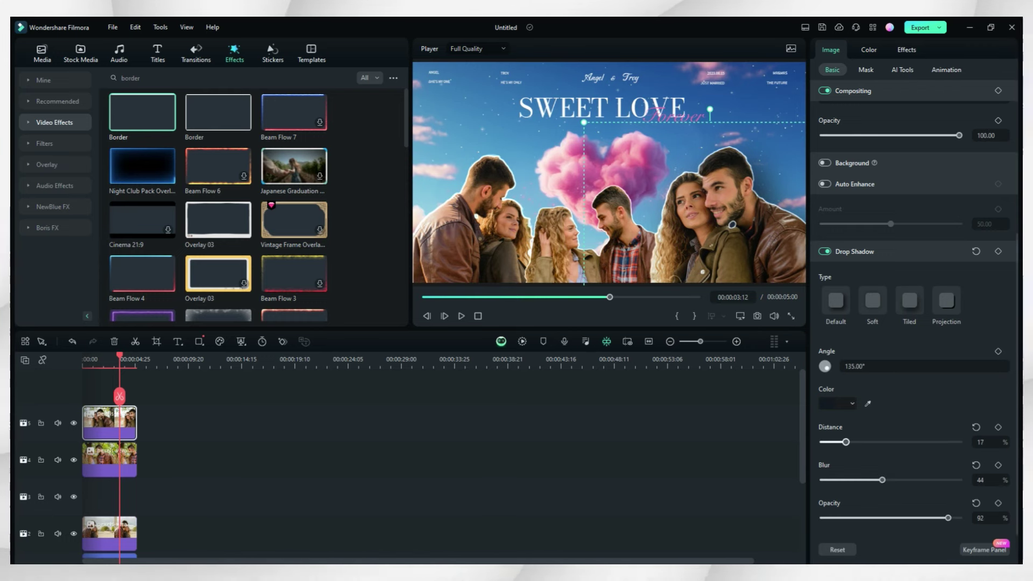
{"action": "left_click", "coordinate": [732, 224]}
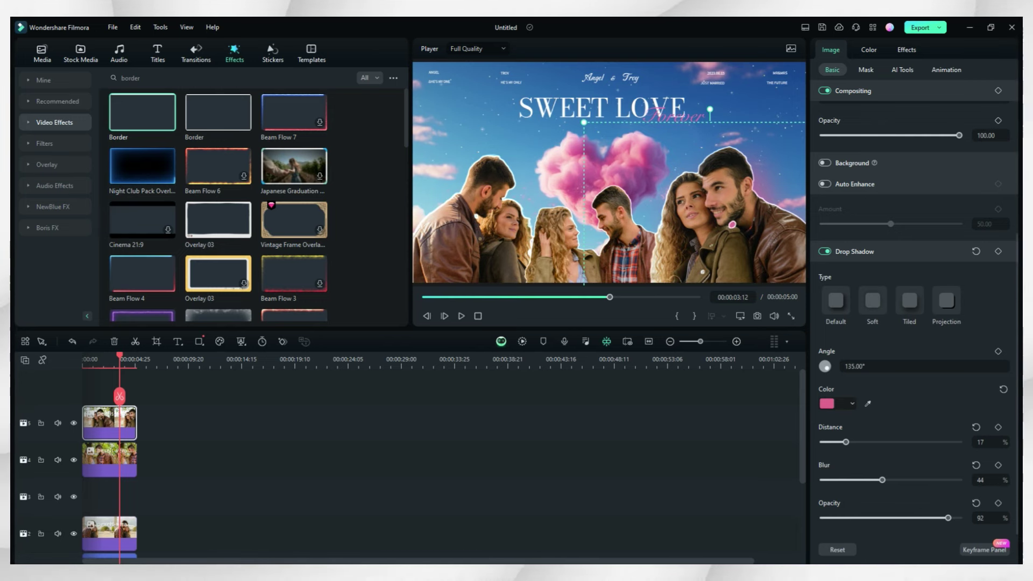
Step: Give the centre couple a drop shadow coloured from the pink heart cloud, with distance 20% and opacity about 96%
{"action": "left_click", "coordinate": [113, 460]}
{"action": "left_click", "coordinate": [824, 251]}
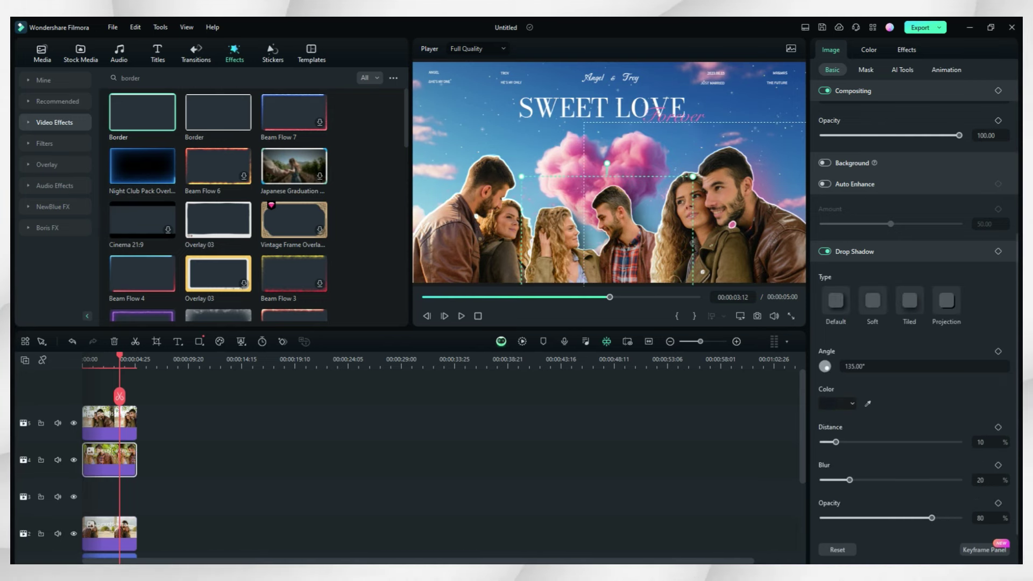
{"action": "left_click", "coordinate": [867, 404]}
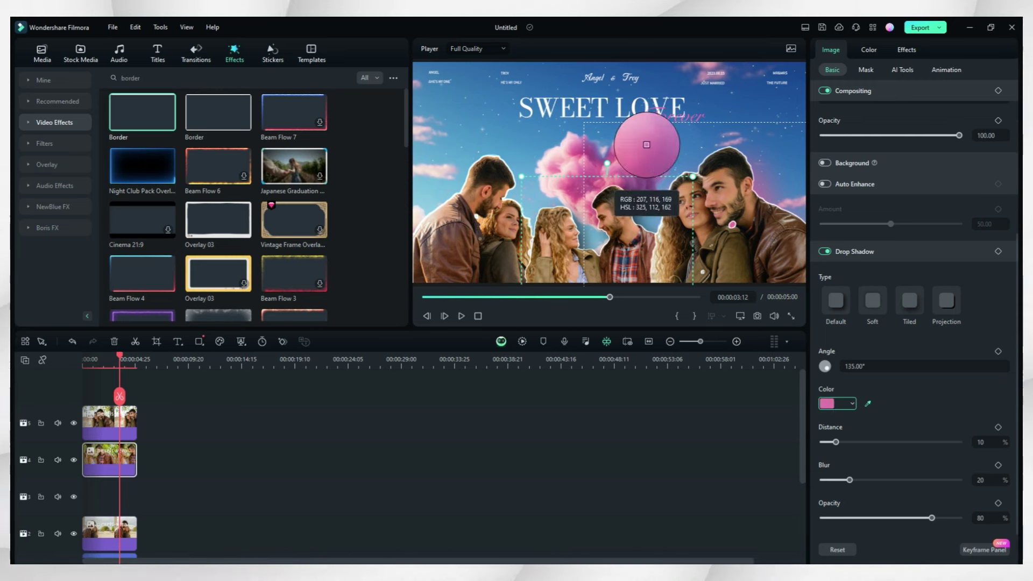
{"action": "left_click", "coordinate": [647, 145]}
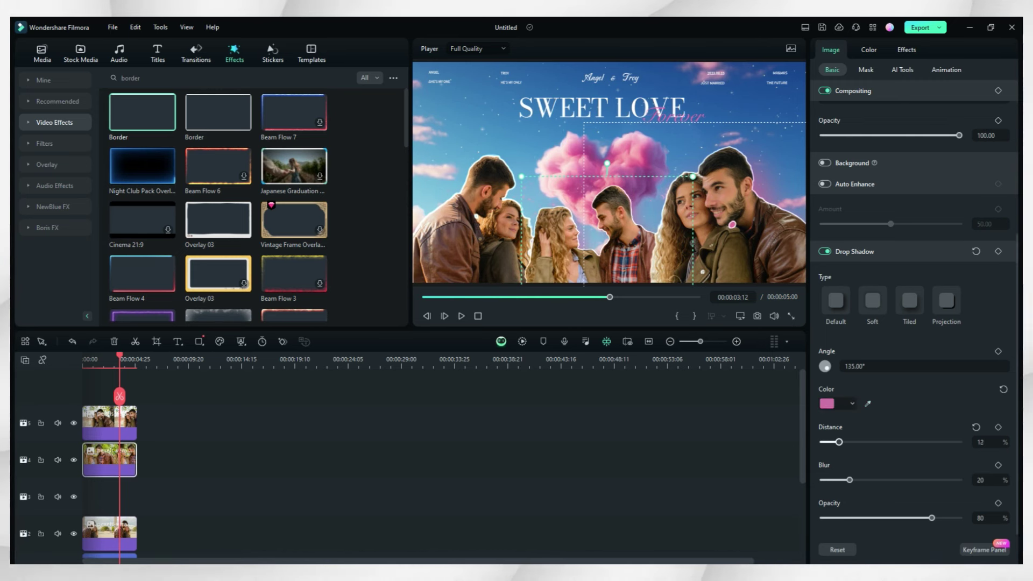
{"action": "left_click_drag", "start_coordinate": [838, 441], "coordinate": [846, 441]}
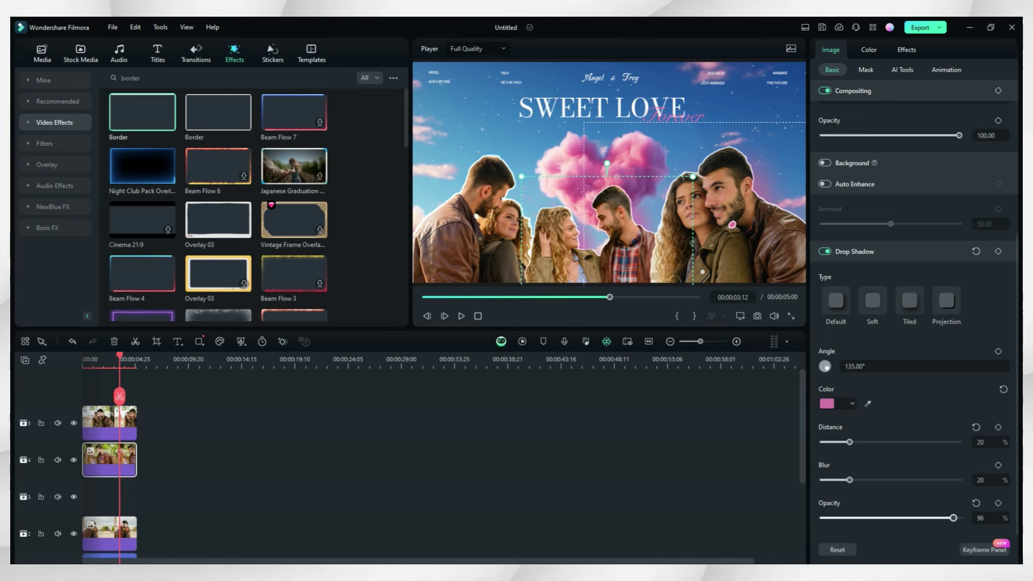
{"action": "left_click_drag", "start_coordinate": [953, 518], "coordinate": [954, 518]}
Step: Give the left couple a drop shadow coloured from the pink heart cloud, with blur 45% and opacity 100%
{"action": "left_click", "coordinate": [478, 221]}
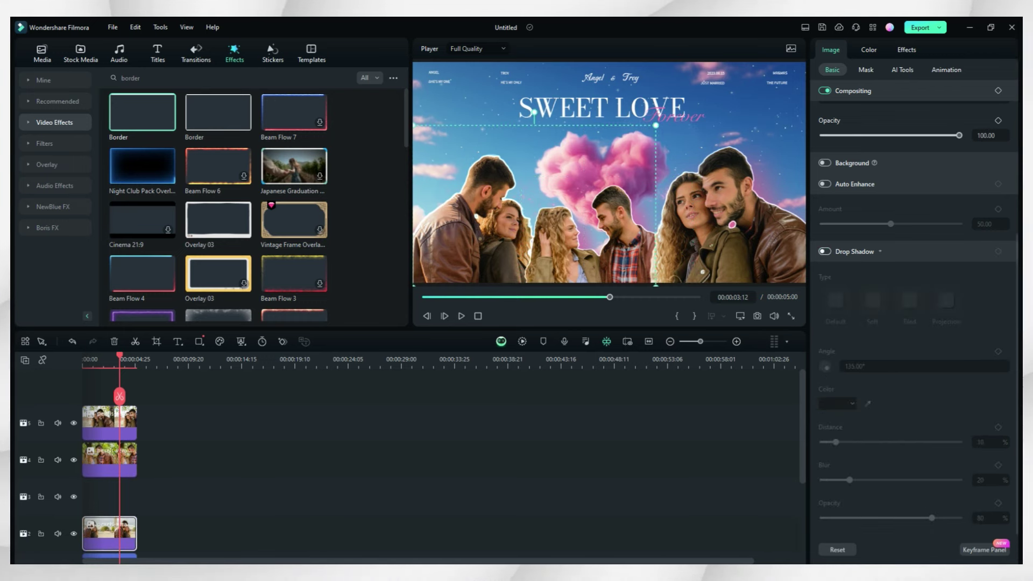
{"action": "left_click", "coordinate": [854, 251]}
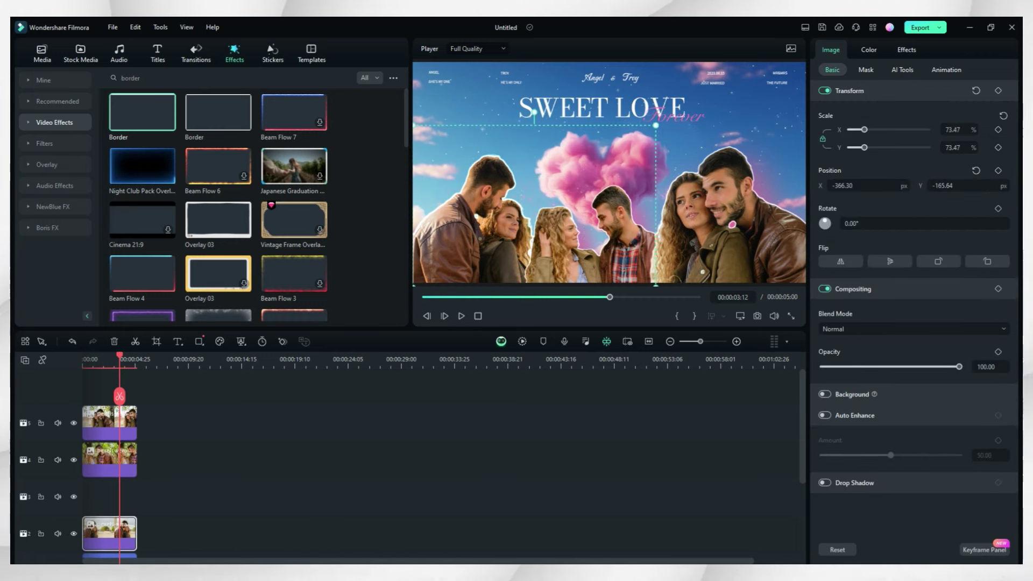
{"action": "left_click", "coordinate": [825, 482]}
{"action": "left_click", "coordinate": [867, 403]}
{"action": "left_click", "coordinate": [581, 186]}
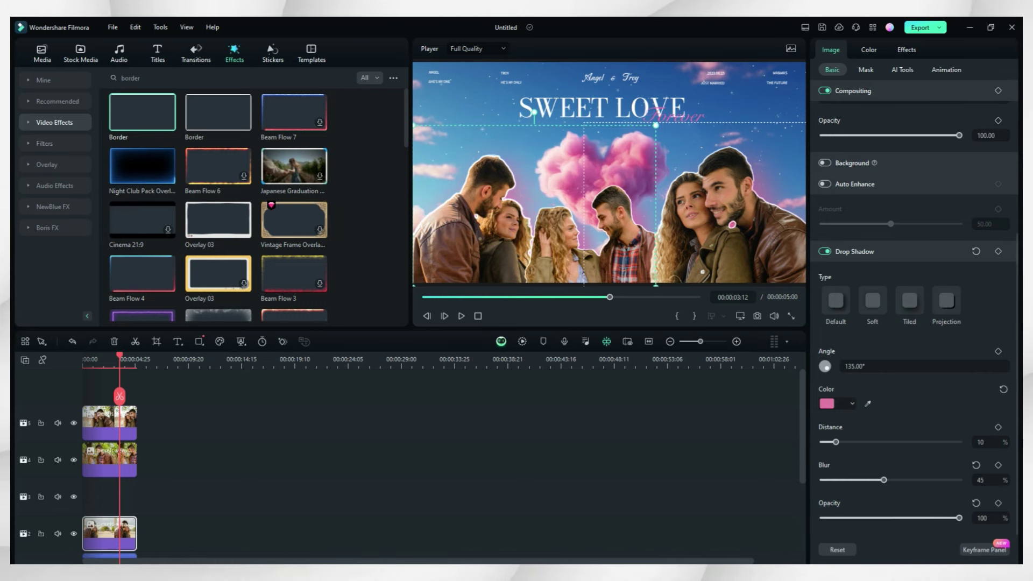
{"action": "key", "text": "Escape"}
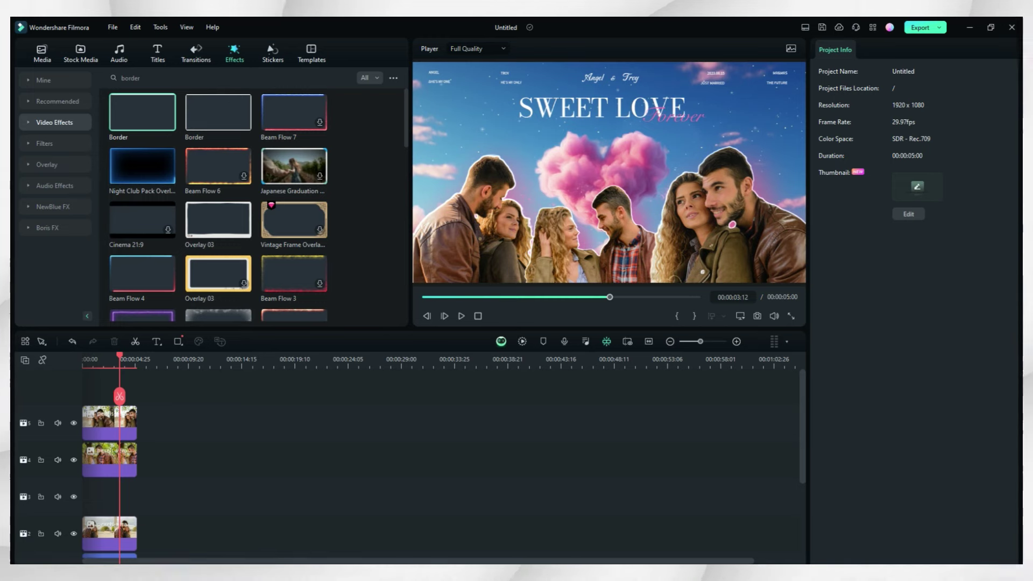
Step: Enlarge the right couple to about 87% and move it up and outward to about X 580, Y -68 px
{"action": "left_click", "coordinate": [109, 423]}
{"action": "scroll", "coordinate": [913, 322], "scroll_direction": "up", "scroll_amount": 5}
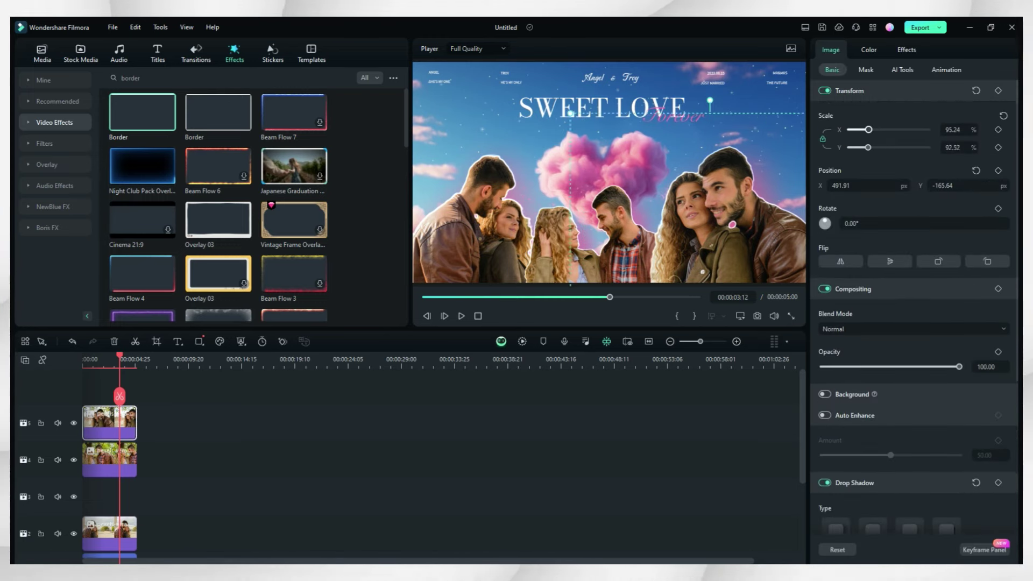
{"action": "left_click_drag", "start_coordinate": [864, 129], "coordinate": [867, 129]}
{"action": "left_click_drag", "start_coordinate": [735, 228], "coordinate": [753, 207]}
Step: Enlarge the left couple to about 95% and move it to about X -428, Y -52 px
{"action": "left_click", "coordinate": [109, 533]}
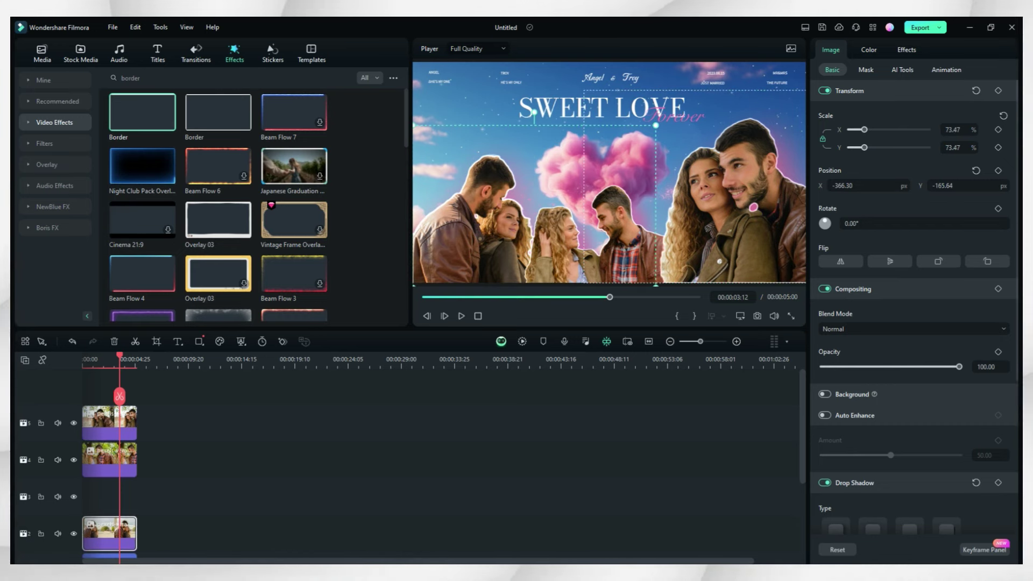
{"action": "left_click_drag", "start_coordinate": [709, 89], "coordinate": [692, 101]}
{"action": "left_click_drag", "start_coordinate": [482, 234], "coordinate": [469, 210]}
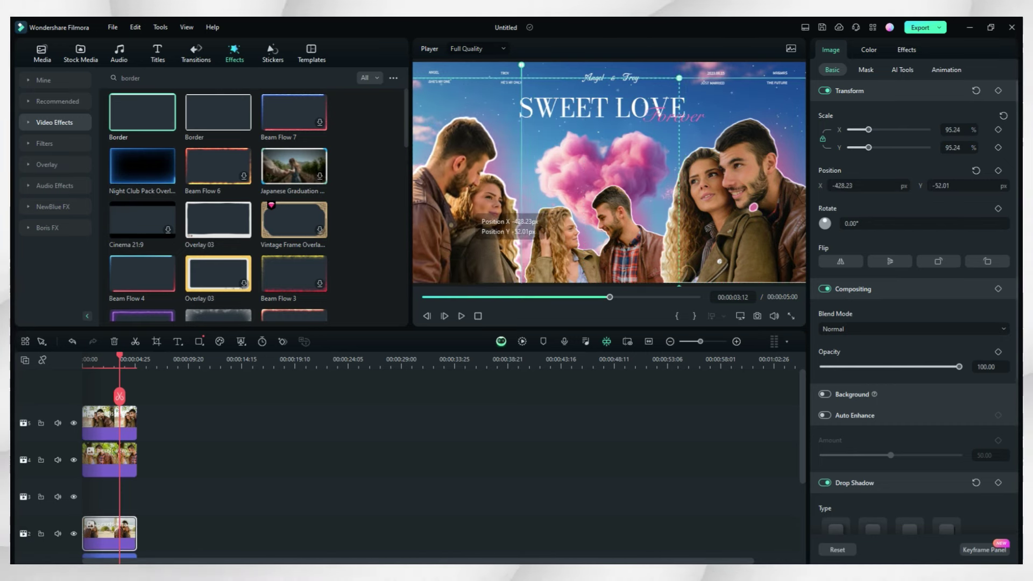
Step: Enlarge the centre couple to about 54% and shift it slightly between the two outer couples
{"action": "left_click", "coordinate": [567, 234]}
{"action": "left_click_drag", "start_coordinate": [693, 176], "coordinate": [697, 173]}
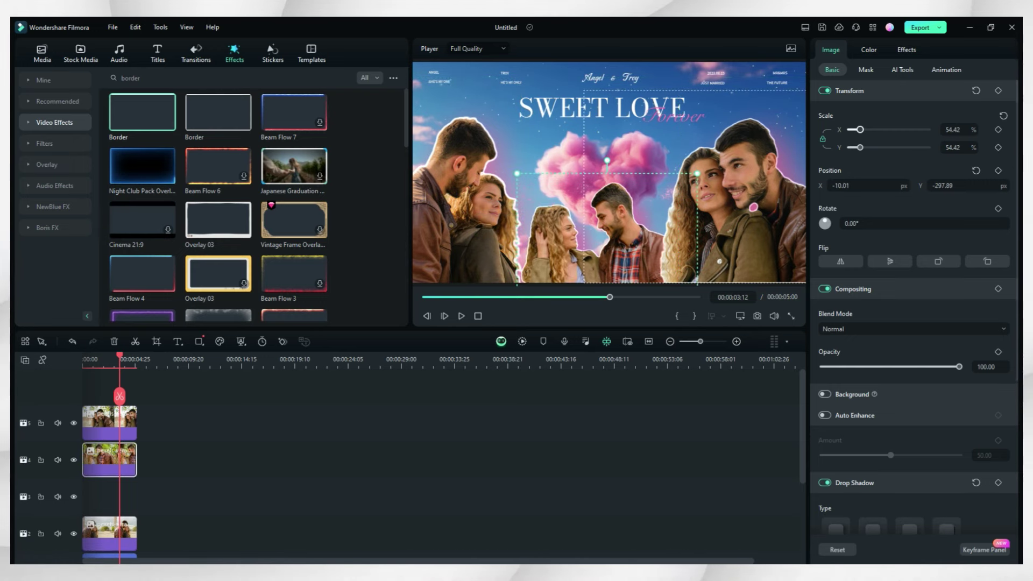
{"action": "left_click_drag", "start_coordinate": [615, 248], "coordinate": [619, 257]}
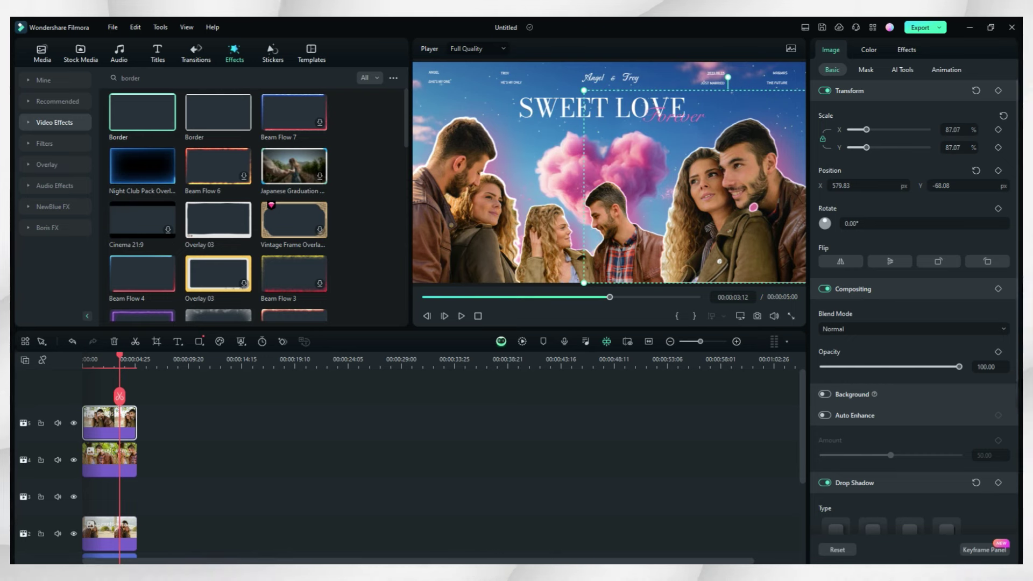
{"action": "key", "text": "Escape"}
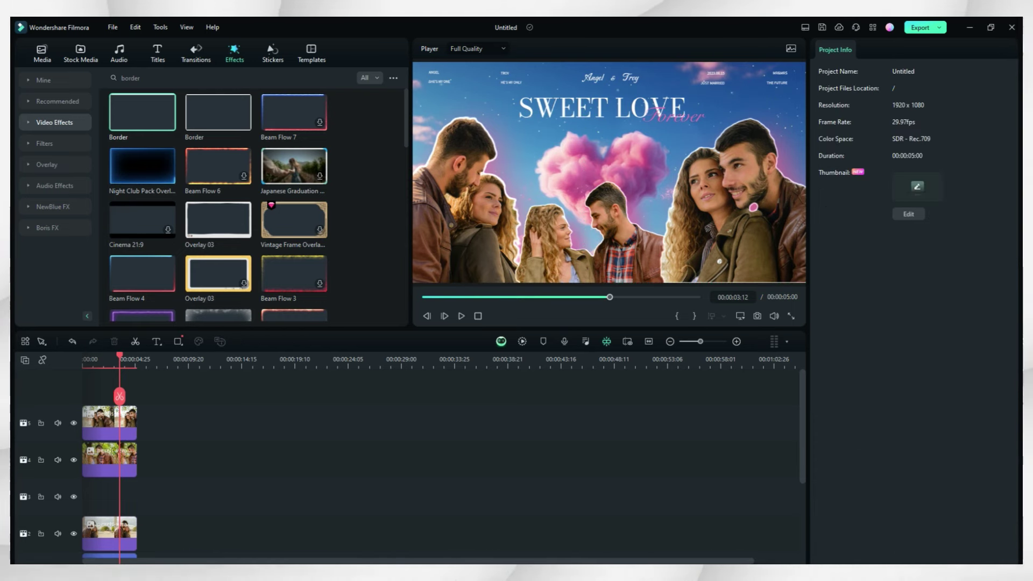
Step: Play the composition from the start to check the couples against the animated title
{"action": "key", "text": "Home"}
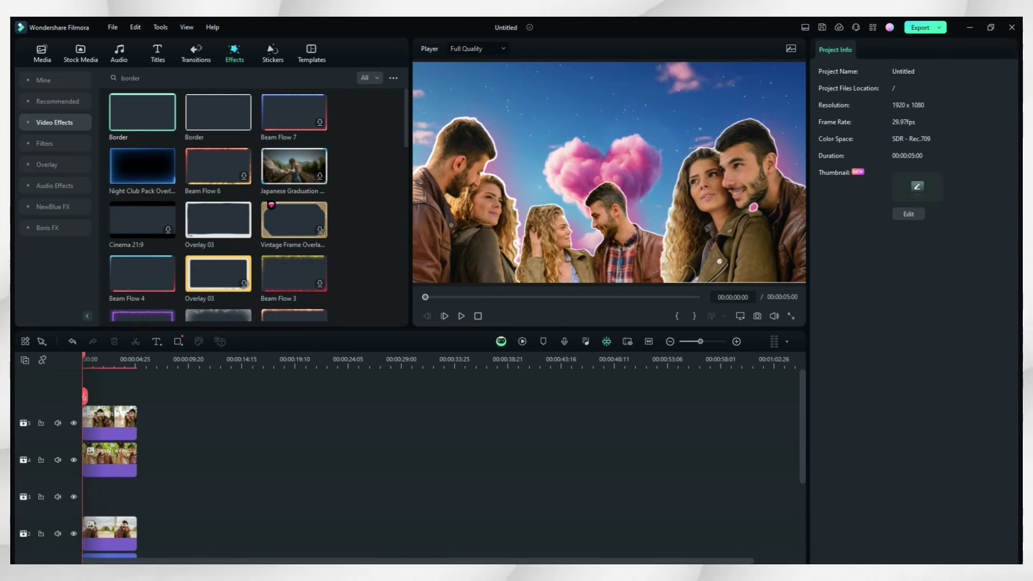
{"action": "key", "text": "space"}
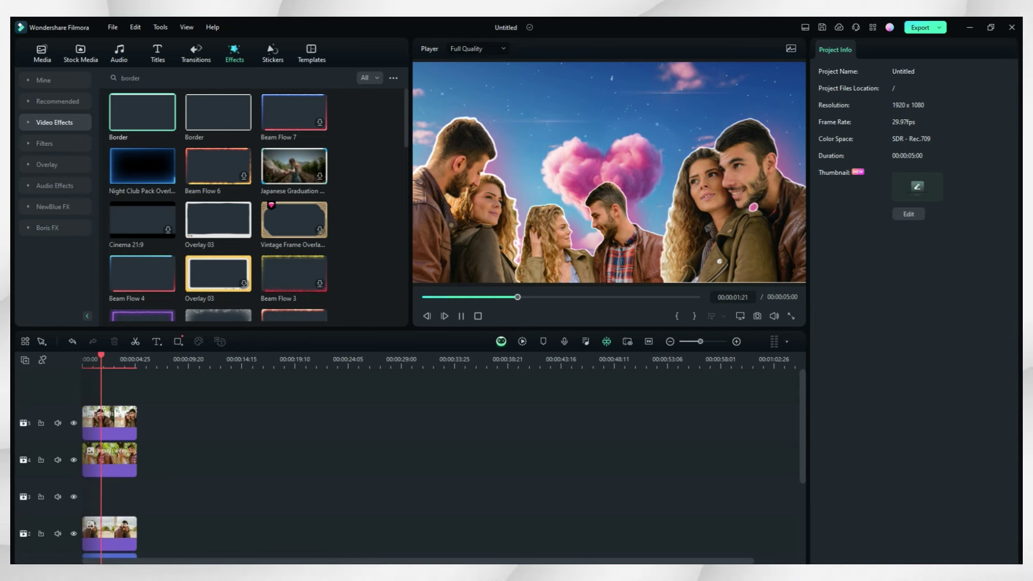
{"action": "key", "text": "space"}
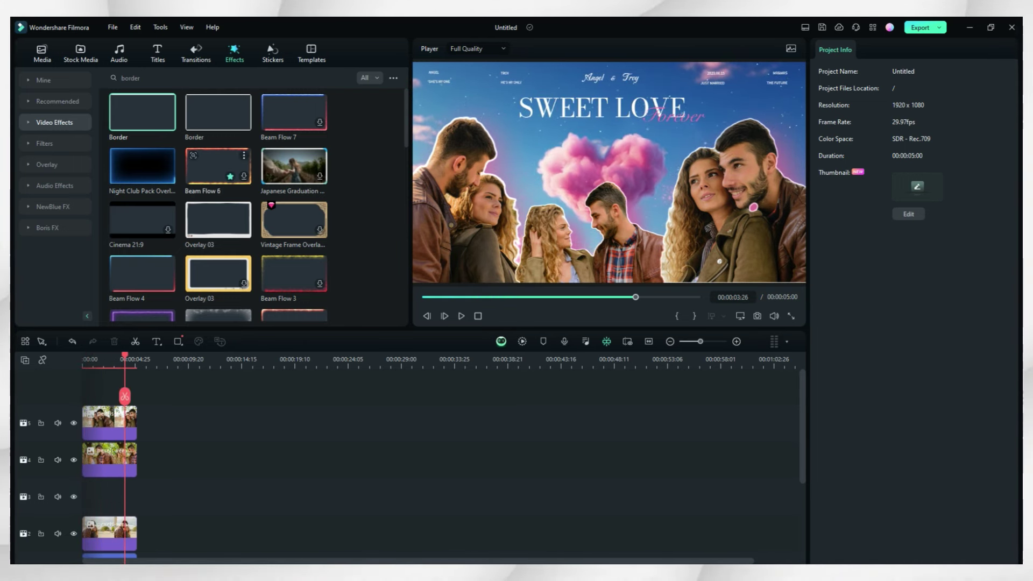
Step: Apply the Mild effect from a video effects search for "mild" to the left couple's clip
{"action": "left_click", "coordinate": [215, 78]}
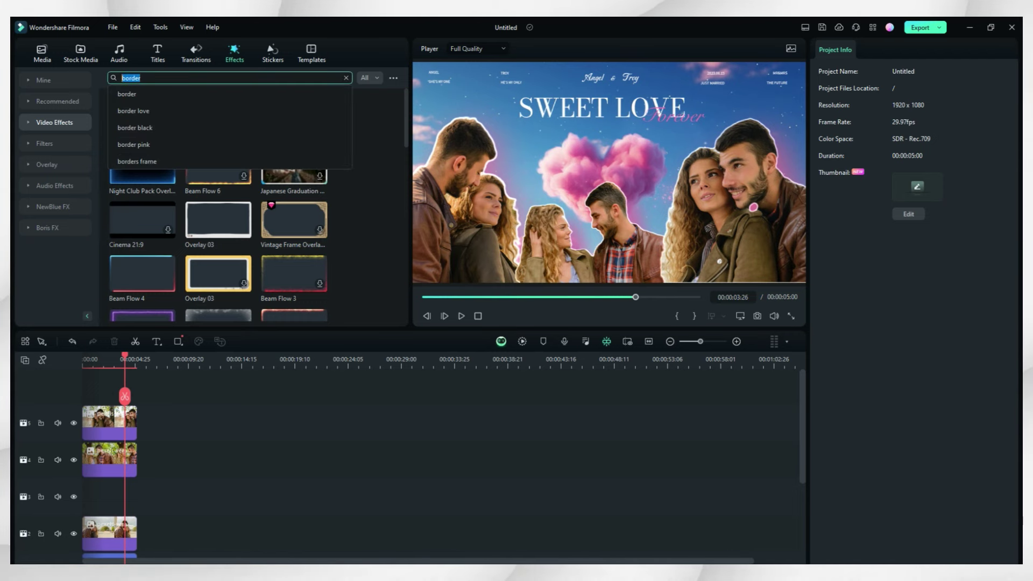
{"action": "type", "text": "mild"}
{"action": "key", "text": "Return"}
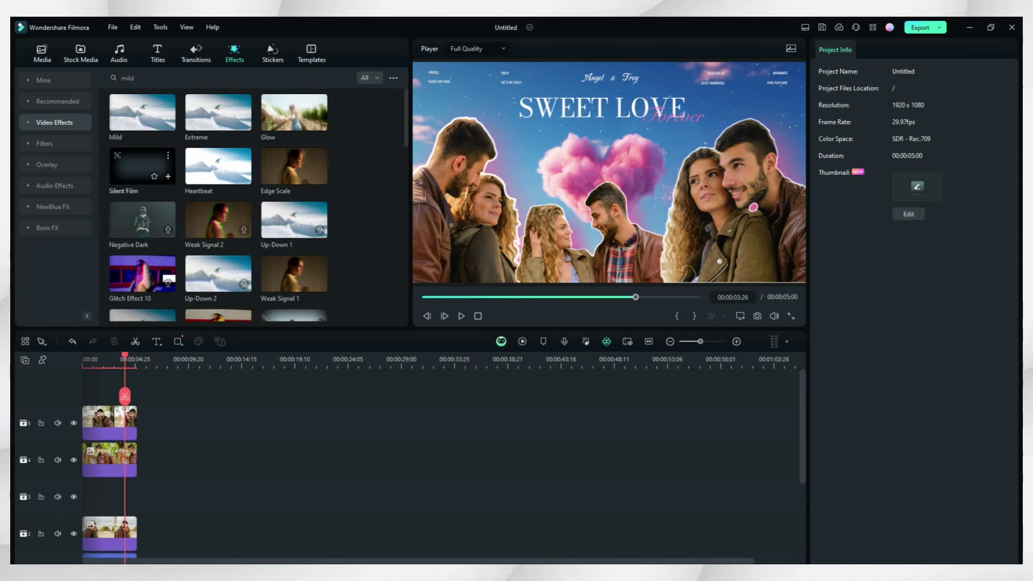
{"action": "left_click", "coordinate": [294, 220]}
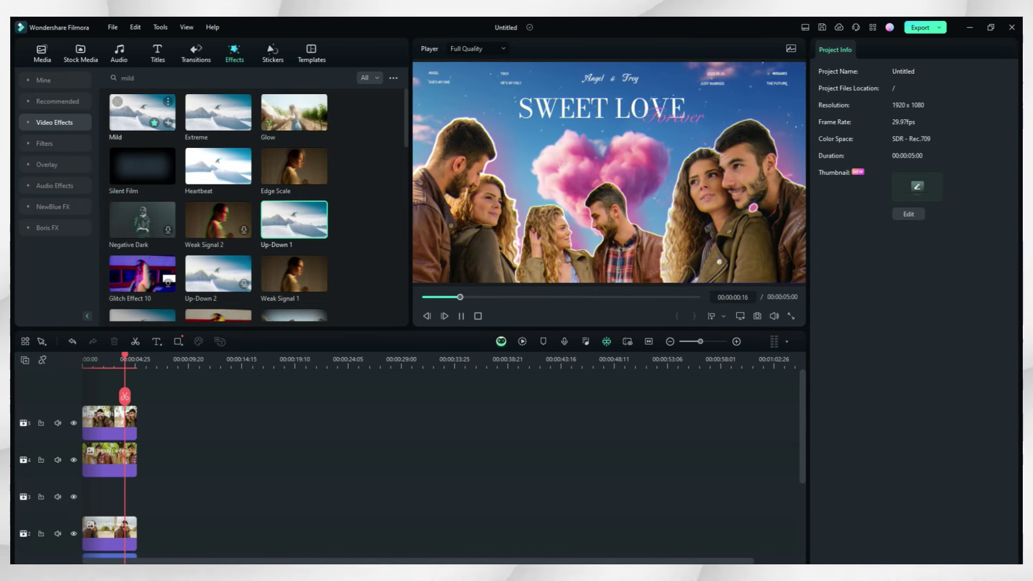
{"action": "left_click", "coordinate": [143, 113]}
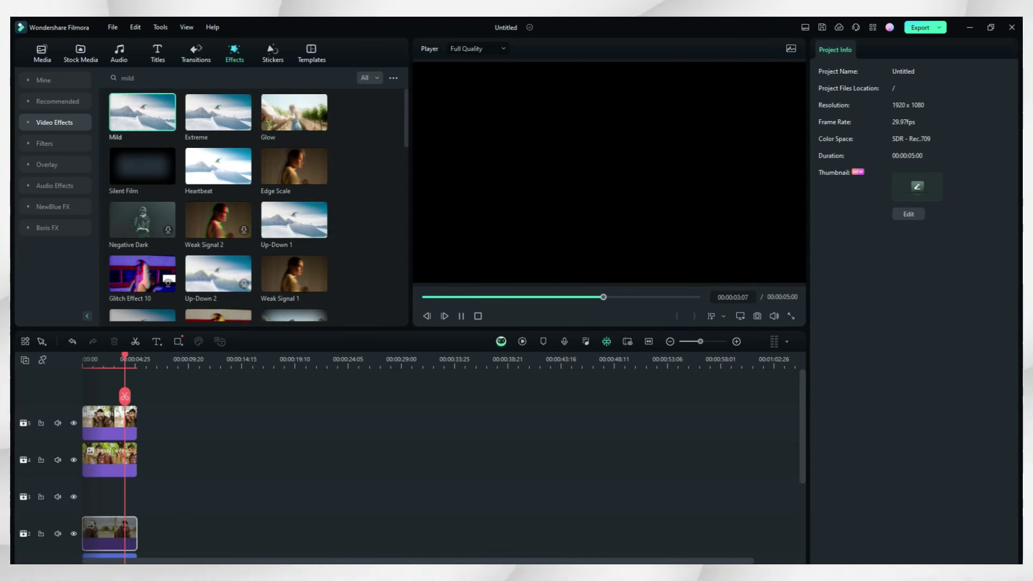
{"action": "left_click", "coordinate": [109, 532]}
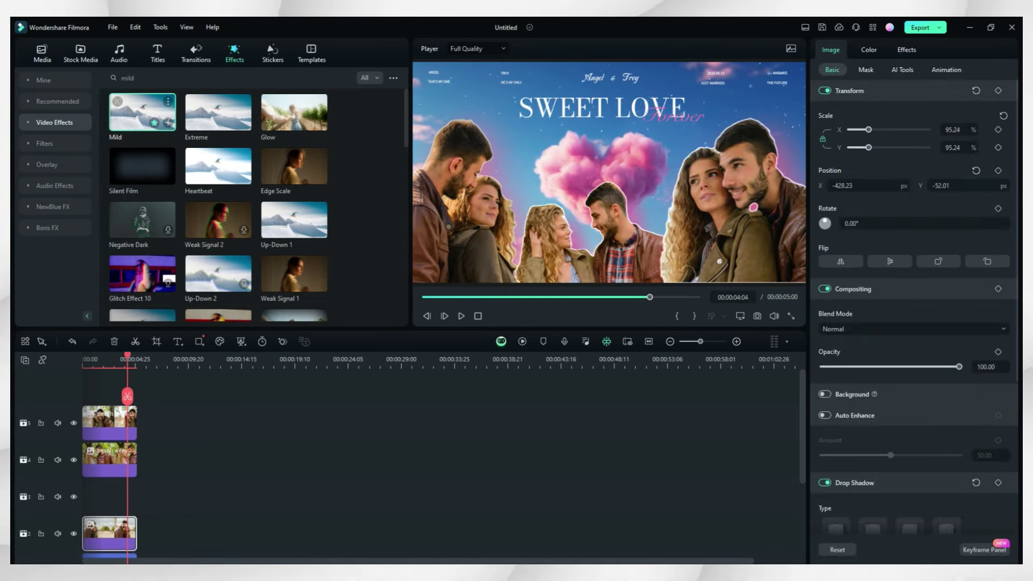
Step: Set the right couple's Mild effect to Position X 0.25 and Position Z 5.56, previewing the motion
{"action": "key", "text": "space"}
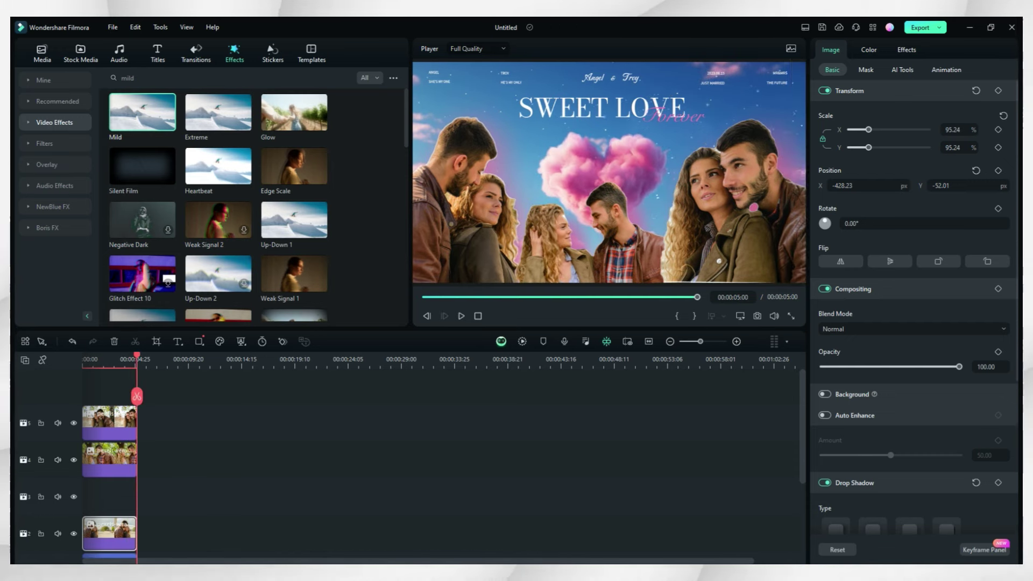
{"action": "key", "text": "space"}
{"action": "left_click", "coordinate": [109, 423]}
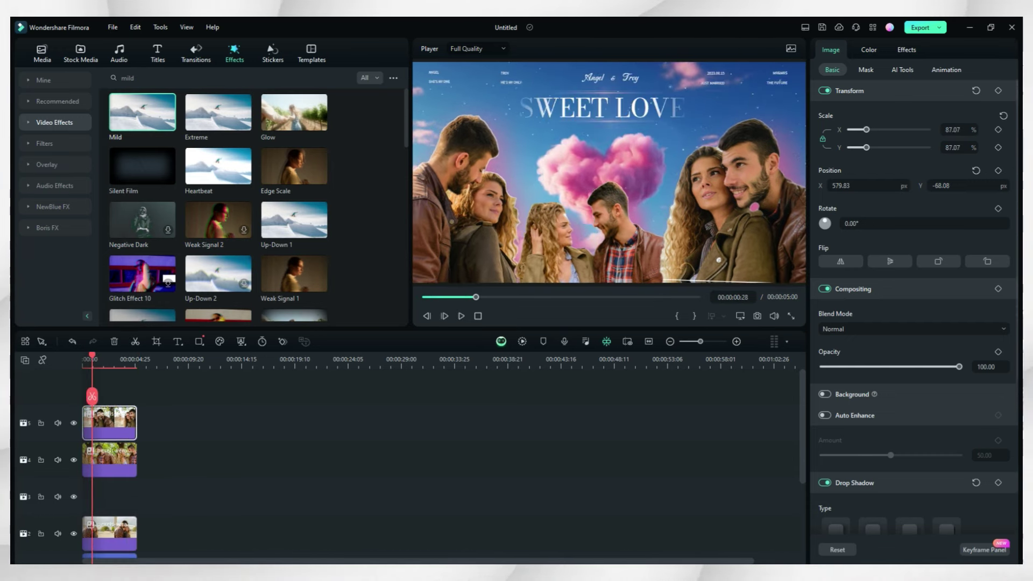
{"action": "left_click", "coordinate": [906, 50]}
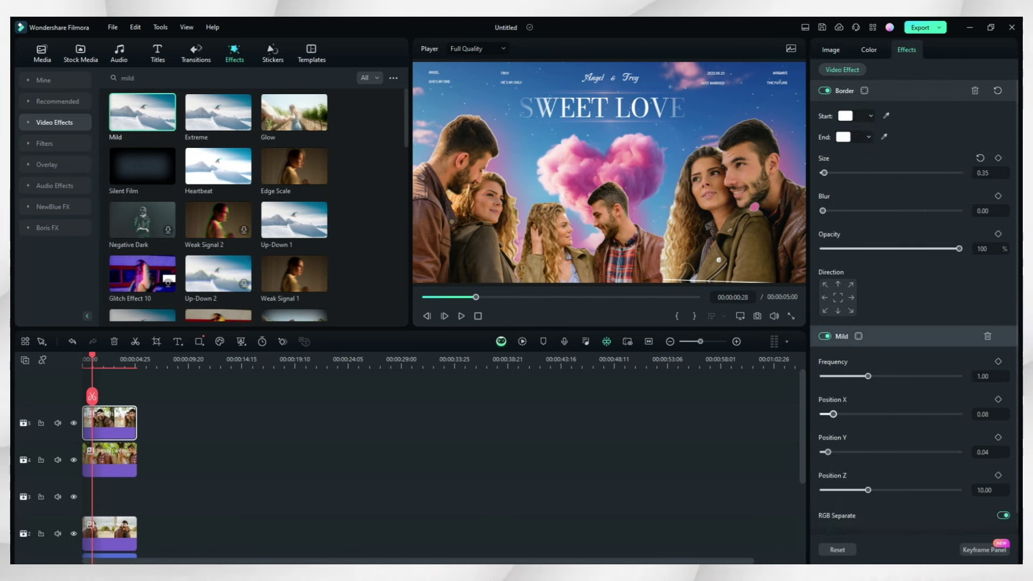
{"action": "left_click_drag", "start_coordinate": [832, 413], "coordinate": [855, 414]}
{"action": "key", "text": "space"}
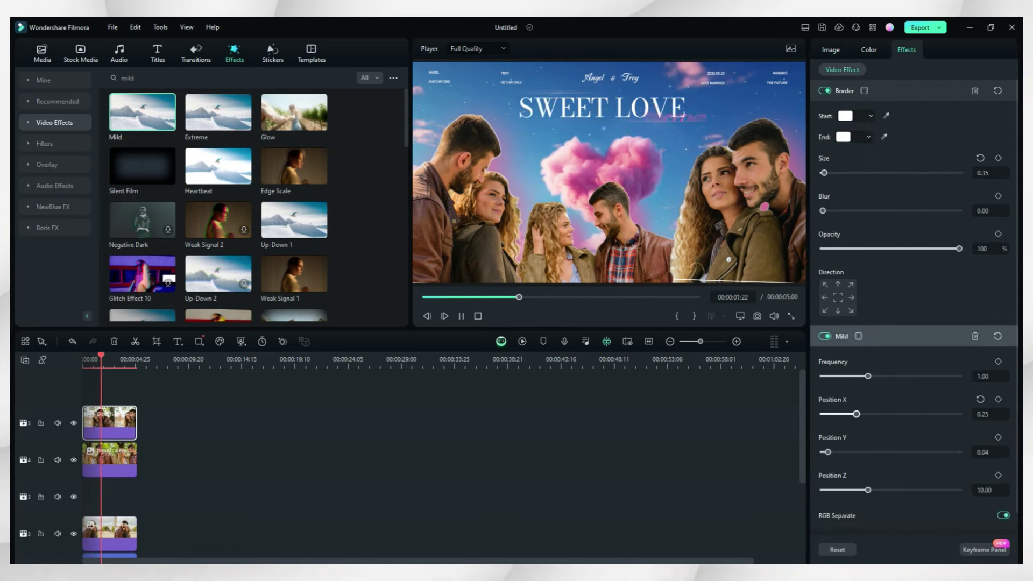
{"action": "key", "text": "space"}
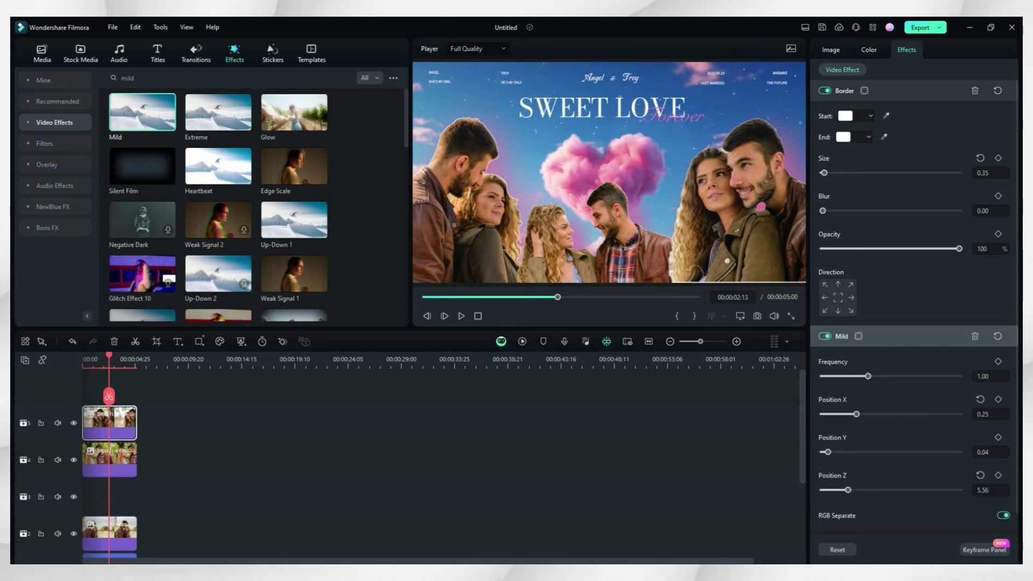
Step: Tune the centre couple's Mild effect to Frequency 0.35, Position X 0.02, Position Y 0.23 and Position Z 4.63, and preview it
{"action": "left_click", "coordinate": [119, 461]}
{"action": "left_click_drag", "start_coordinate": [845, 452], "coordinate": [853, 452]}
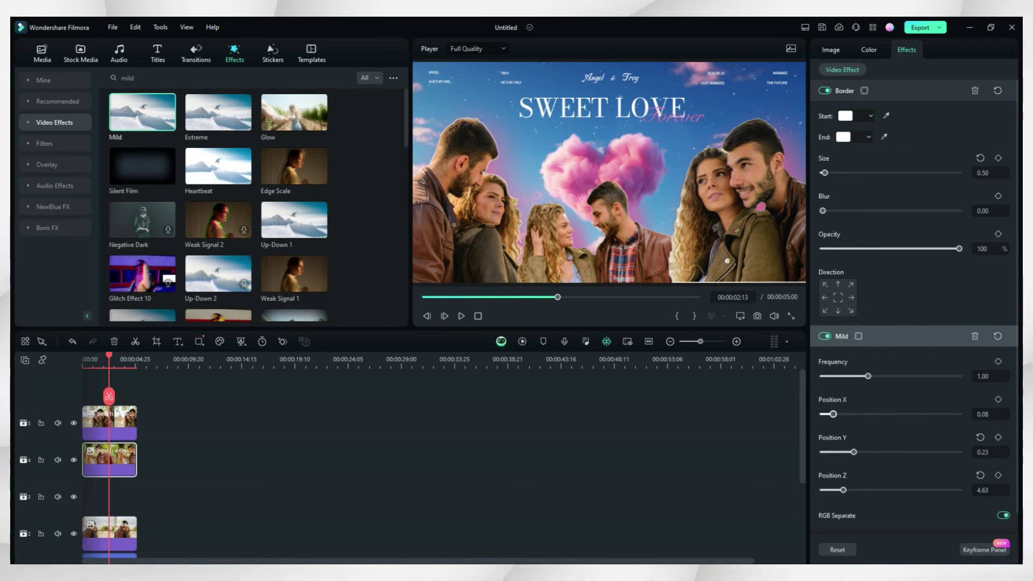
{"action": "left_click_drag", "start_coordinate": [833, 413], "coordinate": [824, 414]}
{"action": "left_click_drag", "start_coordinate": [867, 376], "coordinate": [838, 376]}
{"action": "key", "text": "space"}
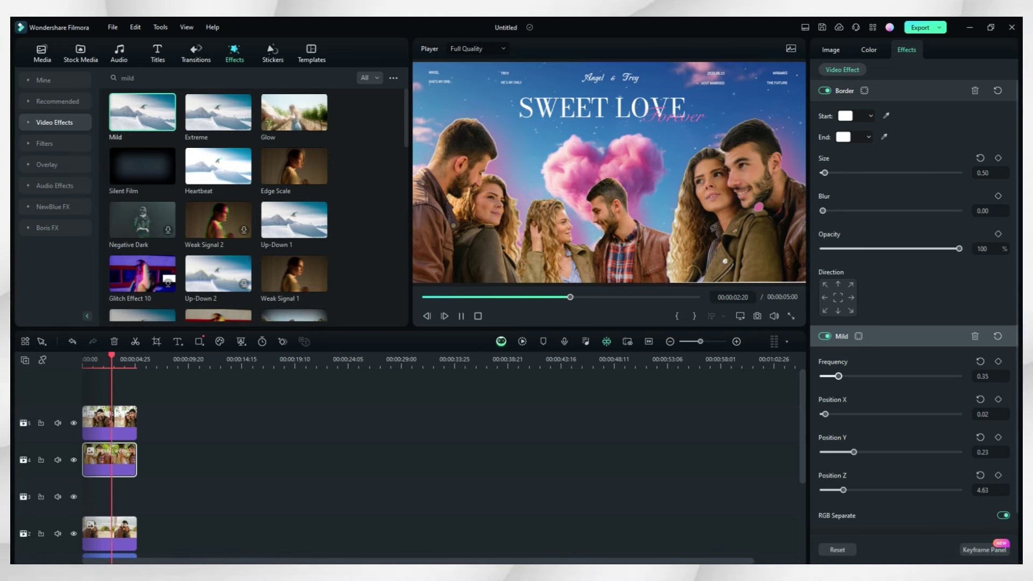
{"action": "key", "text": "space"}
Step: Set the right couple's Mild effect to Frequency 0.73, Position X 0.10 and Position Y 0.36, and play the composition from the start
{"action": "left_click", "coordinate": [109, 423]}
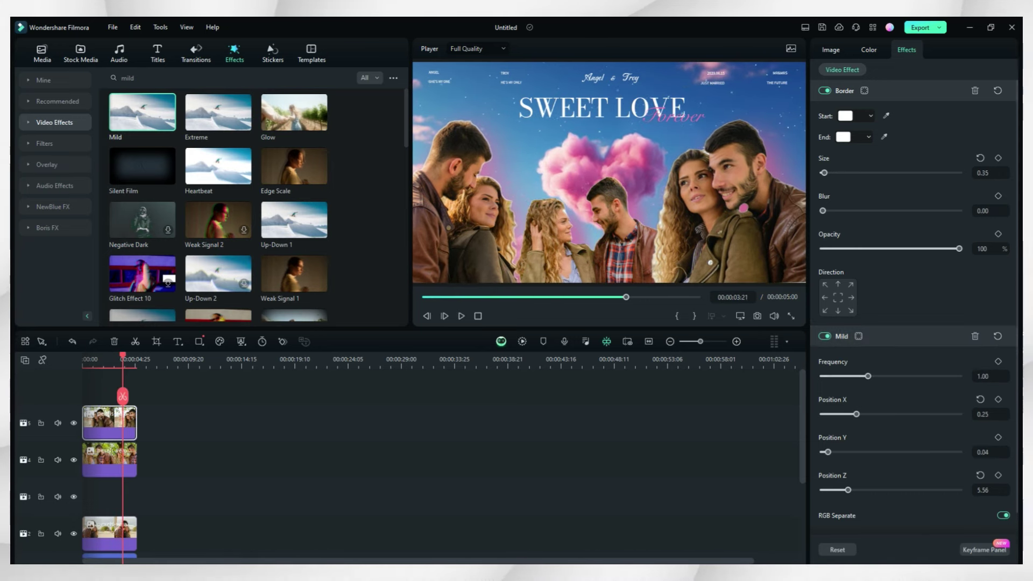
{"action": "left_click_drag", "start_coordinate": [868, 376], "coordinate": [855, 376]}
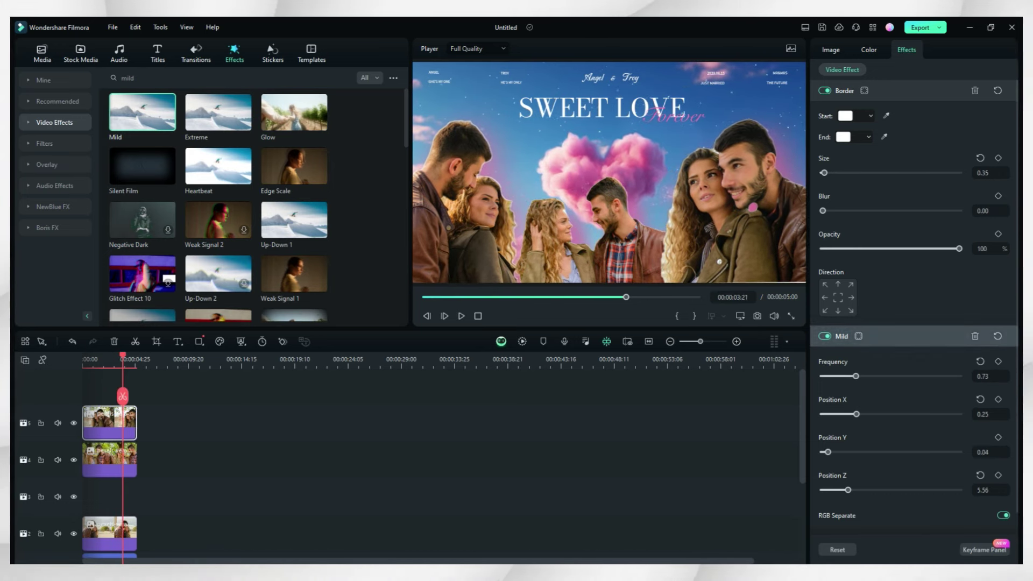
{"action": "left_click_drag", "start_coordinate": [827, 452], "coordinate": [857, 452]}
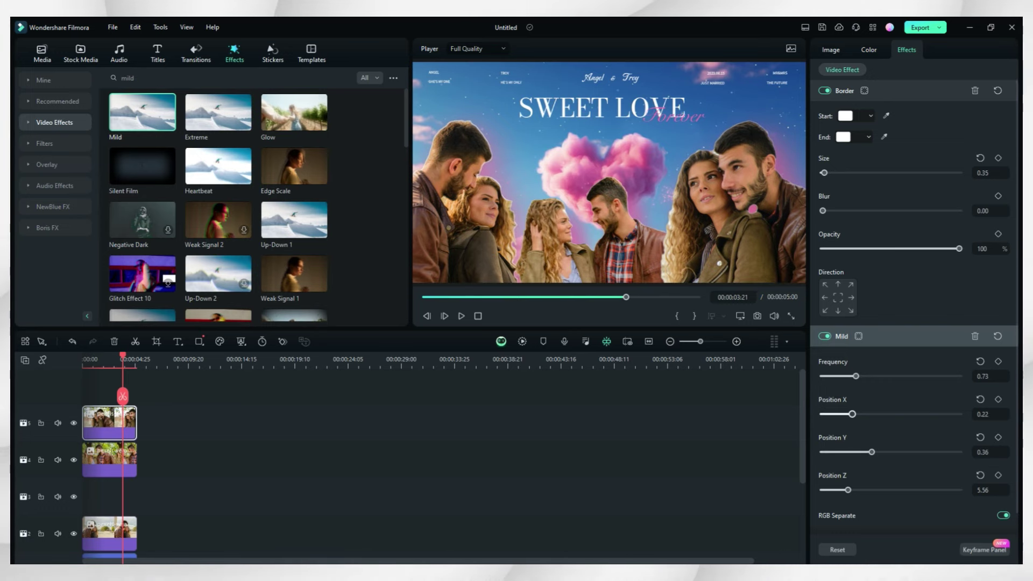
{"action": "left_click_drag", "start_coordinate": [851, 414], "coordinate": [835, 414]}
{"action": "key", "text": "space"}
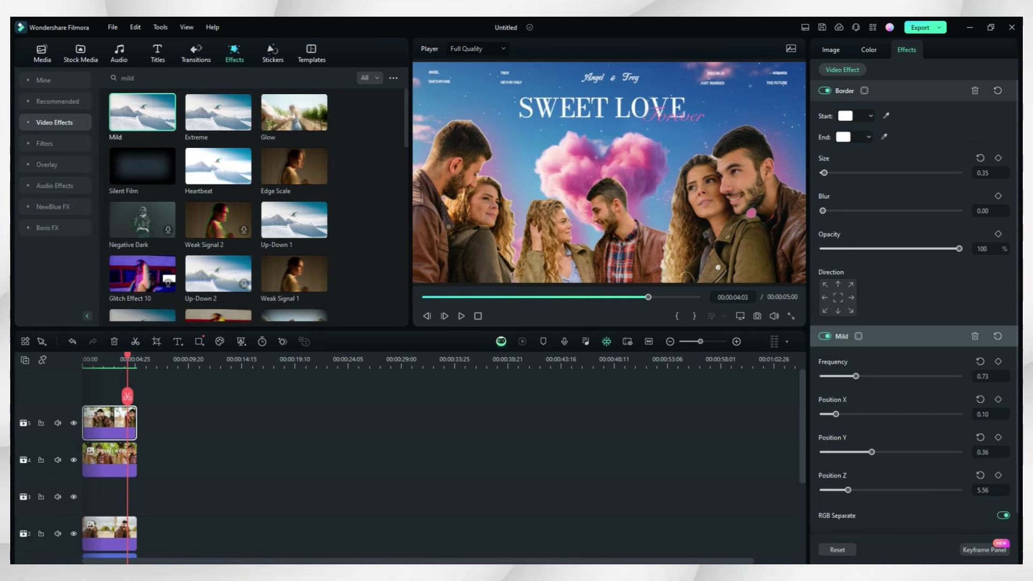
{"action": "left_click_drag", "start_coordinate": [127, 356], "coordinate": [82, 356]}
{"action": "key", "text": "space"}
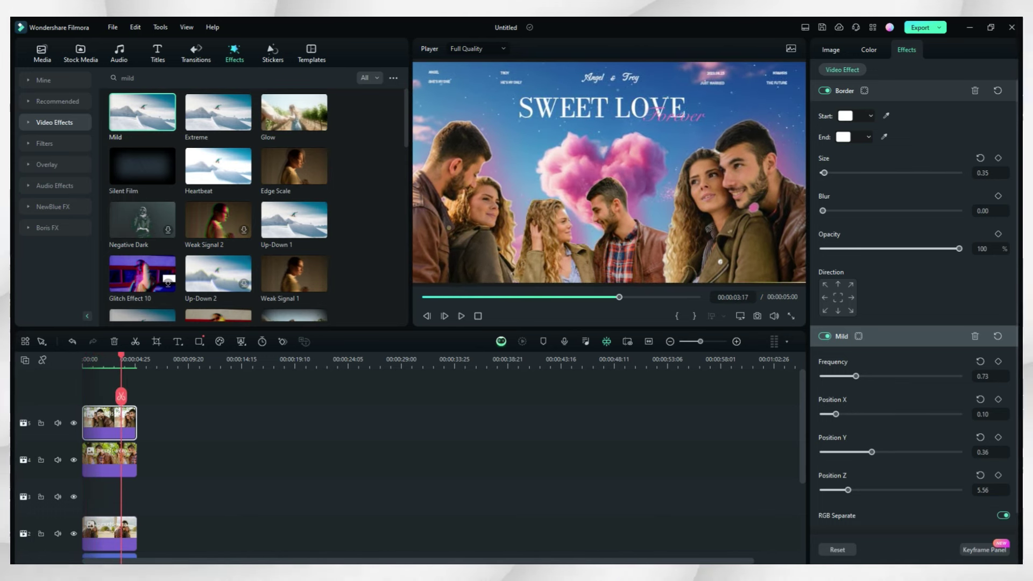
{"action": "key", "text": "space"}
Step: Replace the names line above SWEET LOVE in the wedding title with the couple's names
{"action": "scroll", "coordinate": [121, 430], "scroll_direction": "down", "scroll_amount": 3}
{"action": "left_click", "coordinate": [108, 440]}
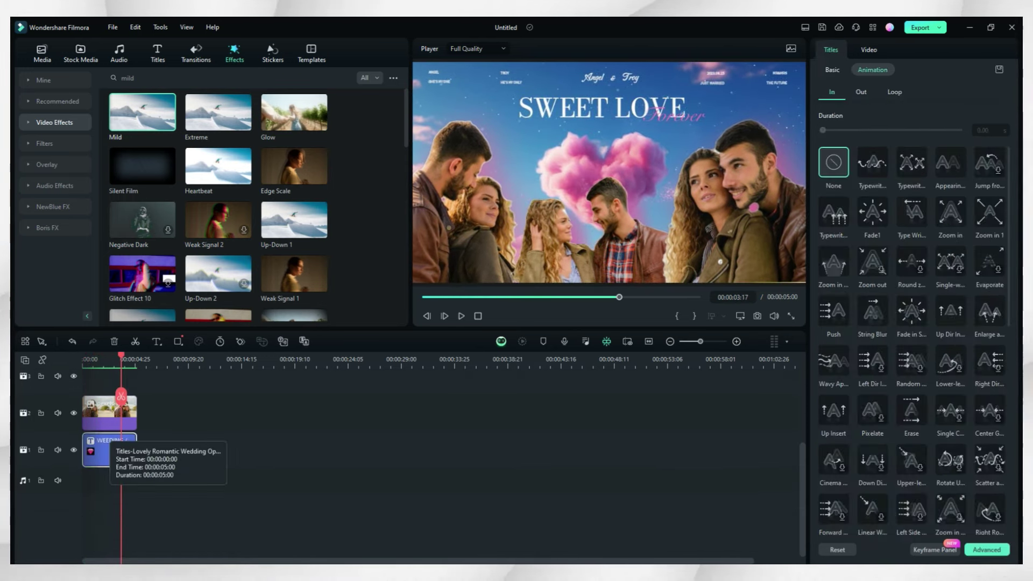
{"action": "left_click", "coordinate": [611, 70]}
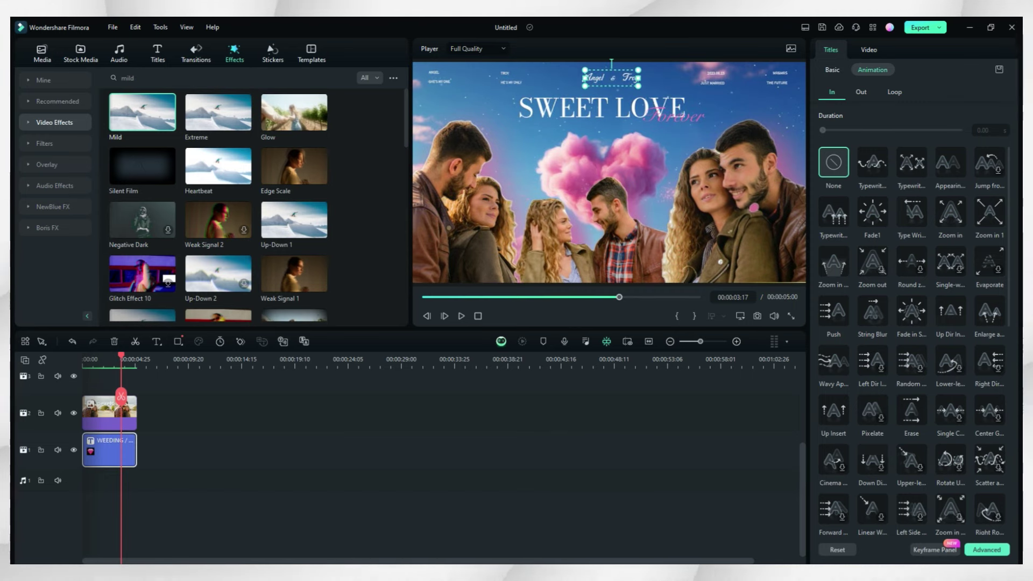
{"action": "double_click", "coordinate": [611, 64]}
{"action": "type", "text": "Jake & Paul"}
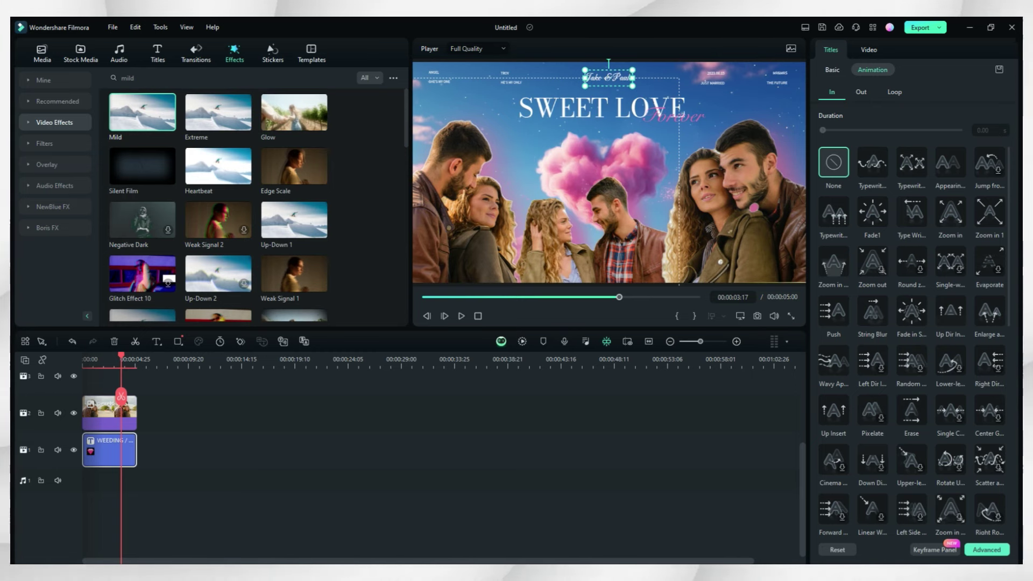
Step: Set the names line's font size to 56 and move it to about X 11, Y 426 px, just above SWEET LOVE
{"action": "left_click", "coordinate": [832, 70]}
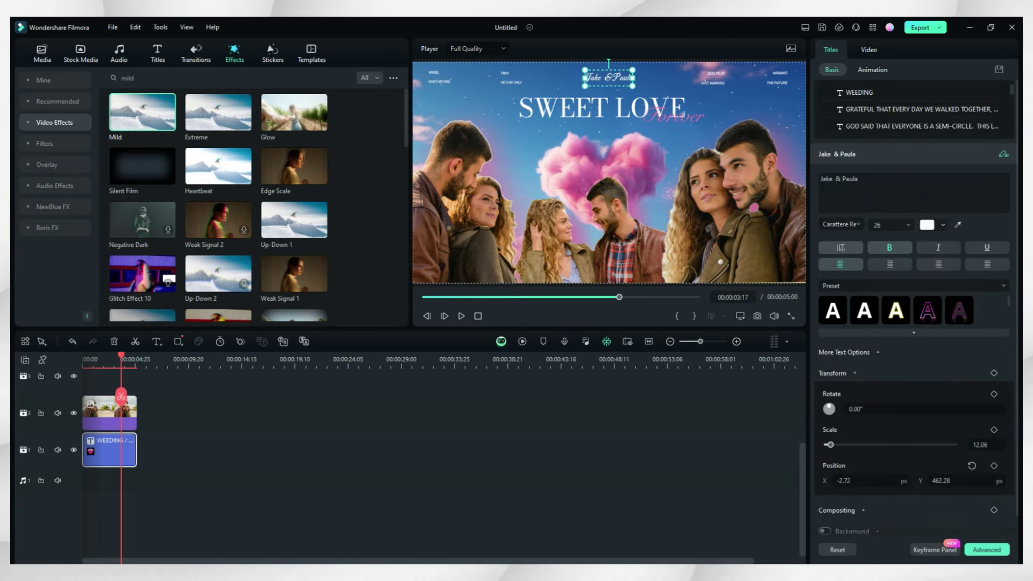
{"action": "scroll", "coordinate": [885, 225], "scroll_direction": "down", "scroll_amount": 4}
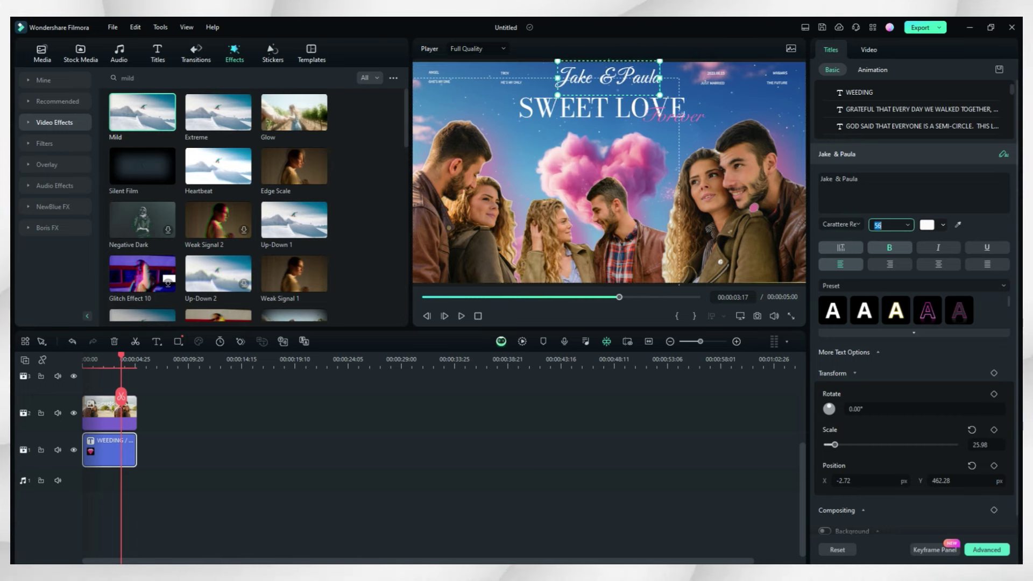
{"action": "left_click_drag", "start_coordinate": [609, 78], "coordinate": [611, 86]}
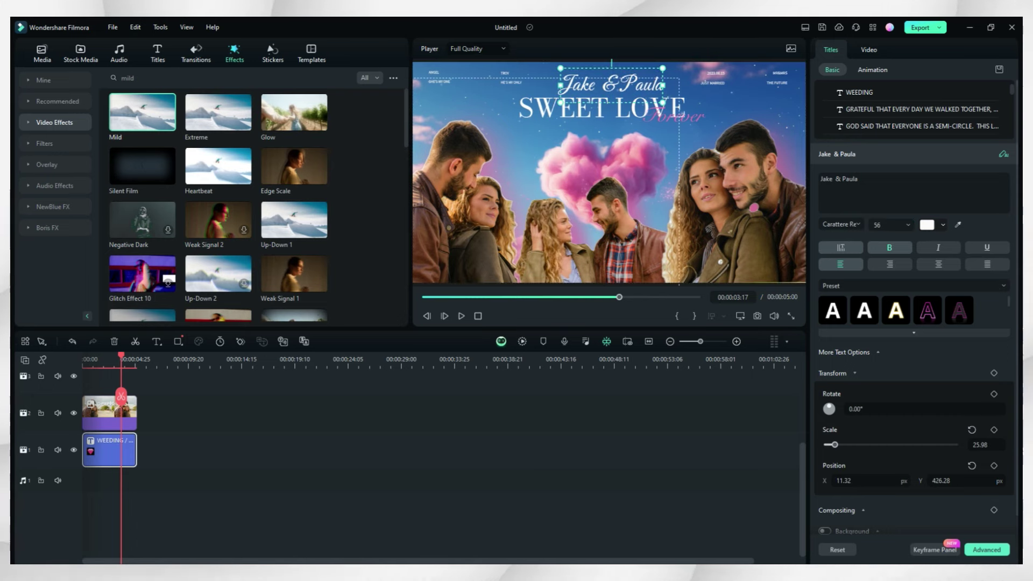
Step: Lock the three timeline tracks that hold the couple photos
{"action": "left_click", "coordinate": [110, 414]}
{"action": "left_click", "coordinate": [65, 413]}
{"action": "left_click", "coordinate": [41, 413]}
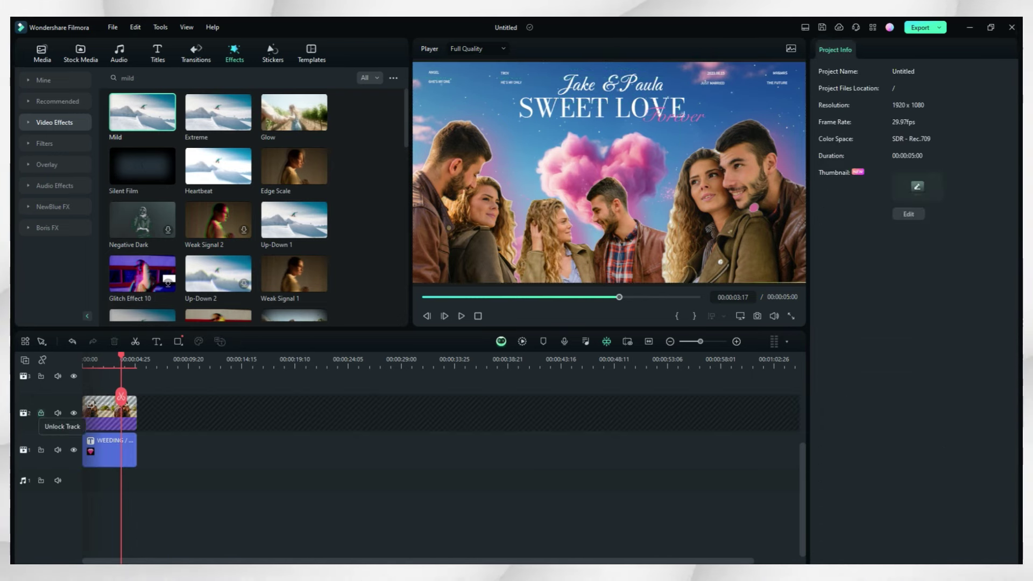
{"action": "scroll", "coordinate": [41, 412], "scroll_direction": "up", "scroll_amount": 3}
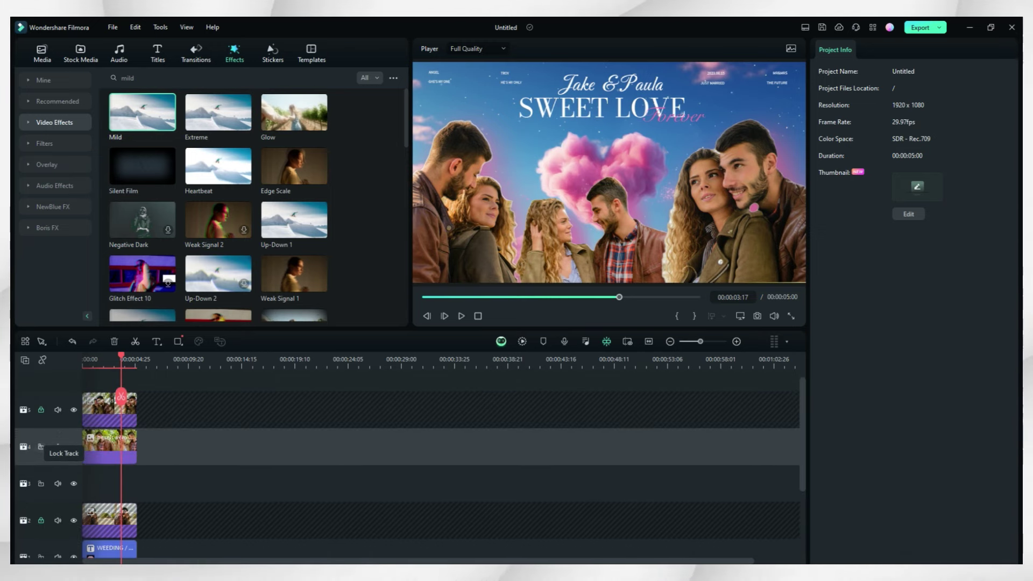
{"action": "left_click", "coordinate": [41, 446]}
Step: Return the playhead to the start and unlock the left couple's track
{"action": "left_click_drag", "start_coordinate": [121, 356], "coordinate": [83, 358]}
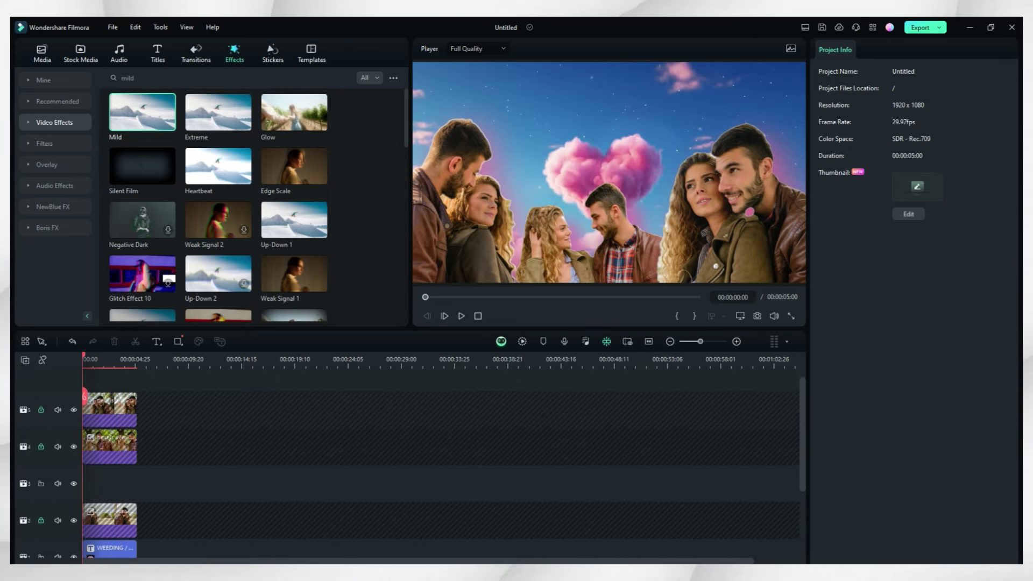
{"action": "scroll", "coordinate": [120, 476], "scroll_direction": "down", "scroll_amount": 1}
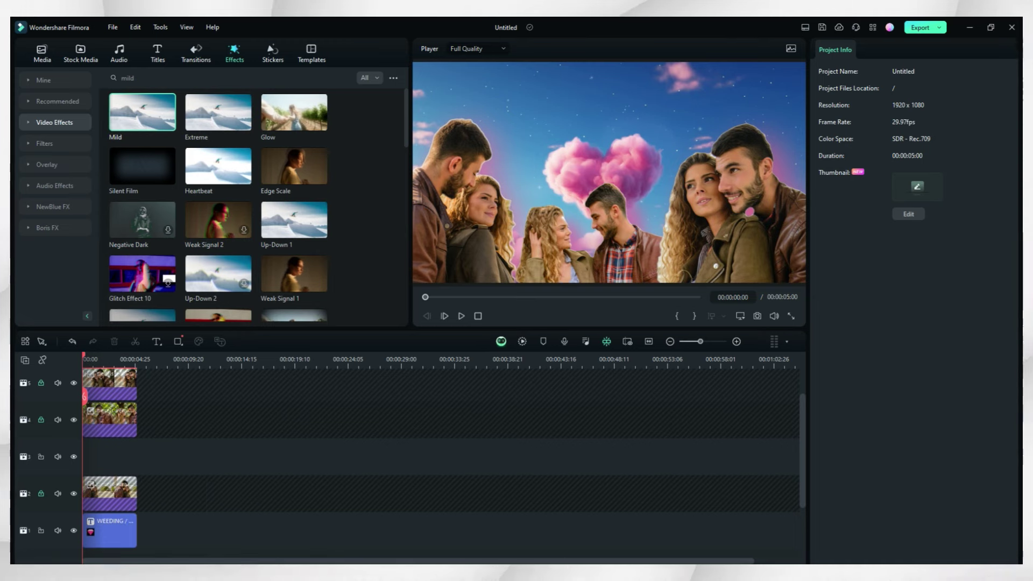
{"action": "left_click", "coordinate": [40, 493]}
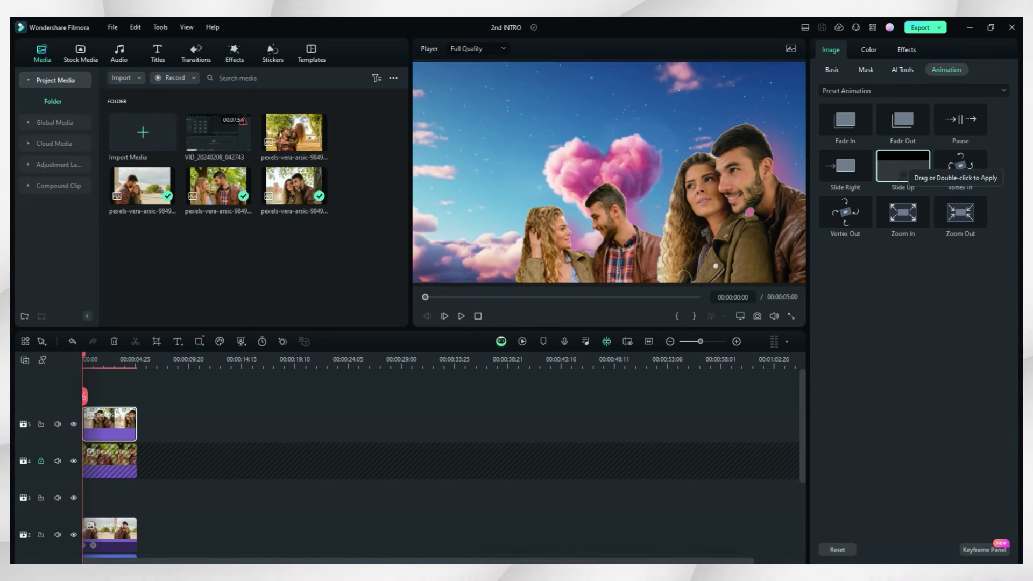
Step: Try the Slide Up and Slide Right preset animations on the right couple's clip, and undo them
{"action": "double_click", "coordinate": [902, 165]}
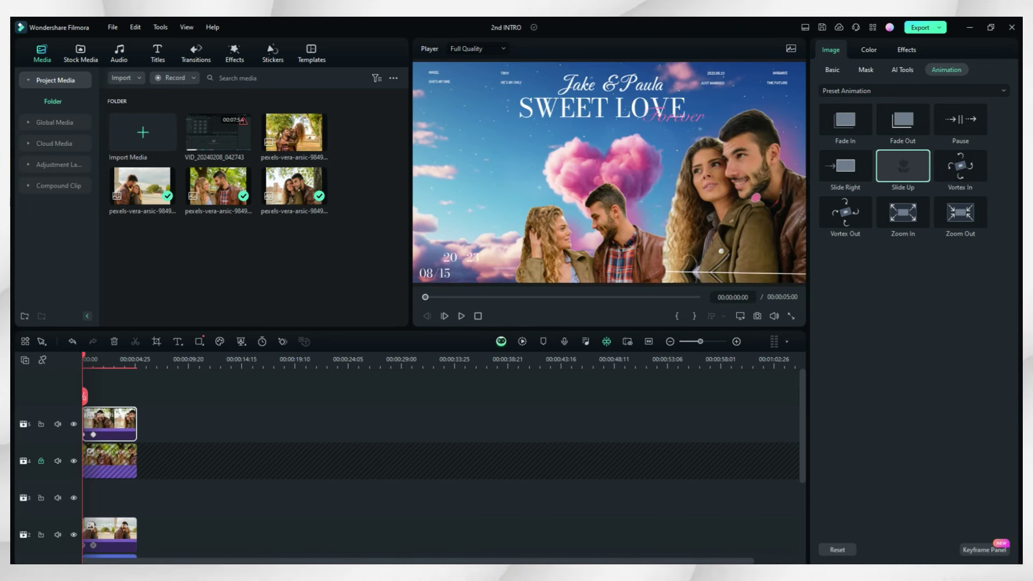
{"action": "double_click", "coordinate": [845, 165]}
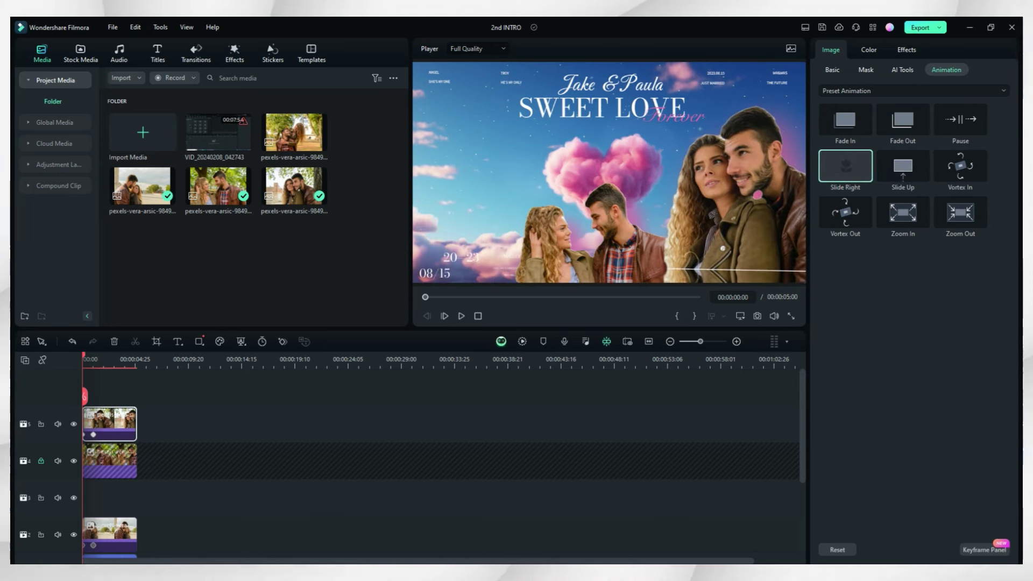
{"action": "left_click", "coordinate": [72, 341]}
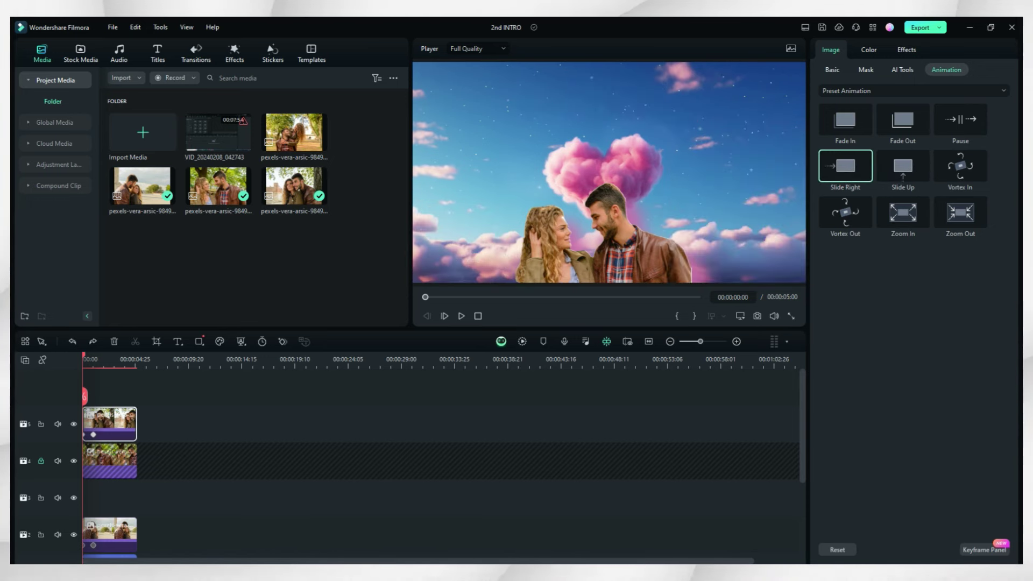
Step: Unlock the centre couple's track and apply the Slide Up preset animation to its clip
{"action": "left_click", "coordinate": [41, 460]}
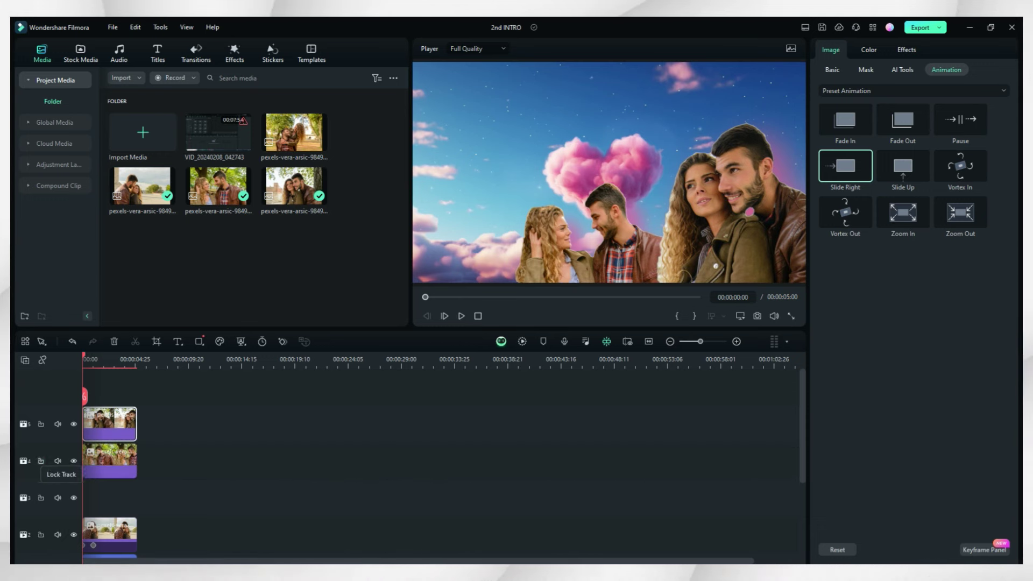
{"action": "left_click", "coordinate": [110, 461]}
{"action": "left_click", "coordinate": [902, 167]}
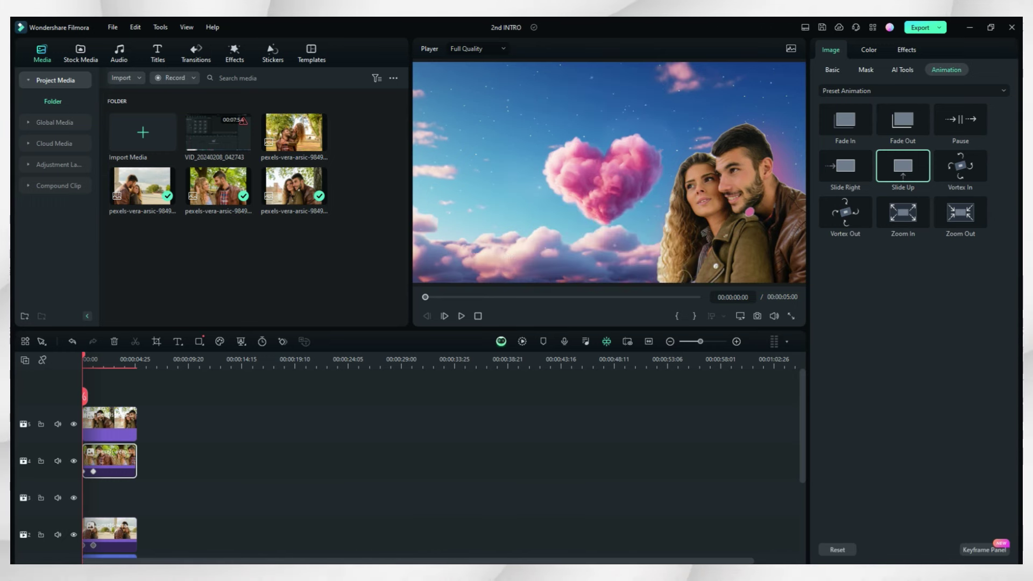
Step: Keyframe the right couple to slide in from beyond the frame's right edge at 0 s to about X 631, Y -107 px at 1 s
{"action": "left_click", "coordinate": [110, 423]}
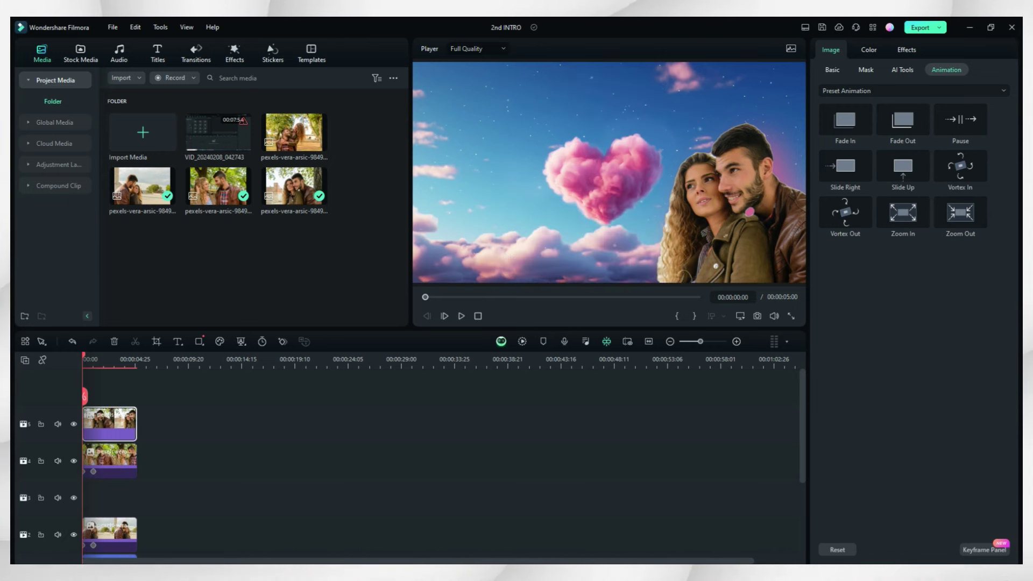
{"action": "left_click_drag", "start_coordinate": [749, 211], "coordinate": [907, 220]}
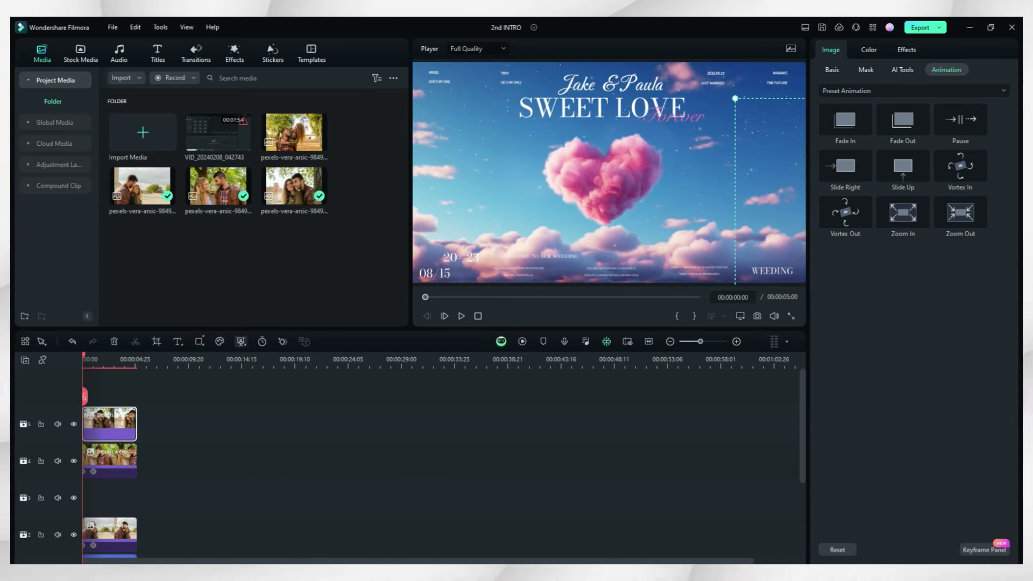
{"action": "left_click", "coordinate": [282, 341]}
{"action": "left_click_drag", "start_coordinate": [84, 356], "coordinate": [93, 356]}
{"action": "left_click_drag", "start_coordinate": [788, 257], "coordinate": [654, 266]}
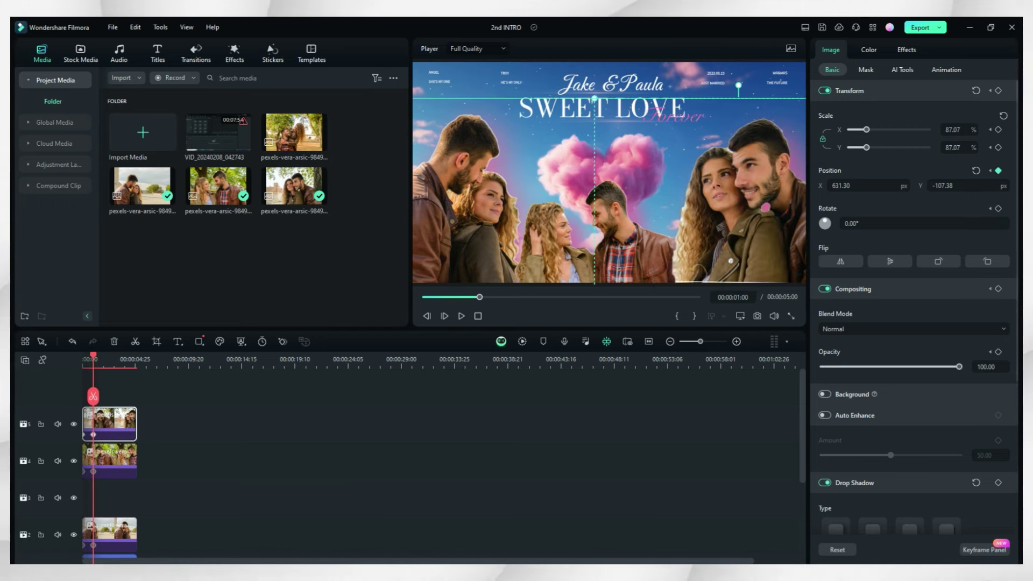
Step: Play the composition from the start to check the three couples' entrance animations
{"action": "left_click", "coordinate": [538, 425]}
{"action": "key", "text": "Home"}
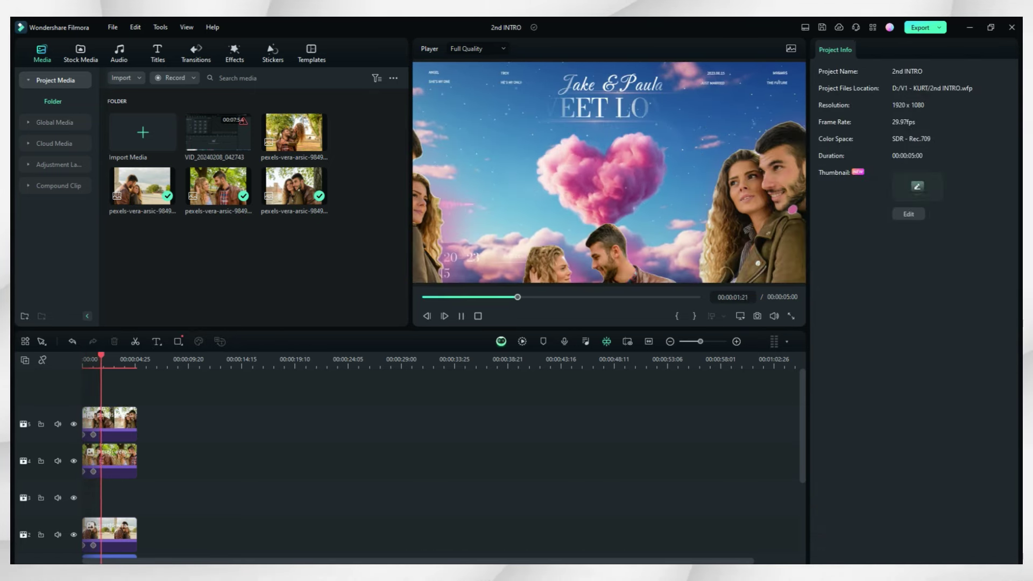
{"action": "key", "text": "space"}
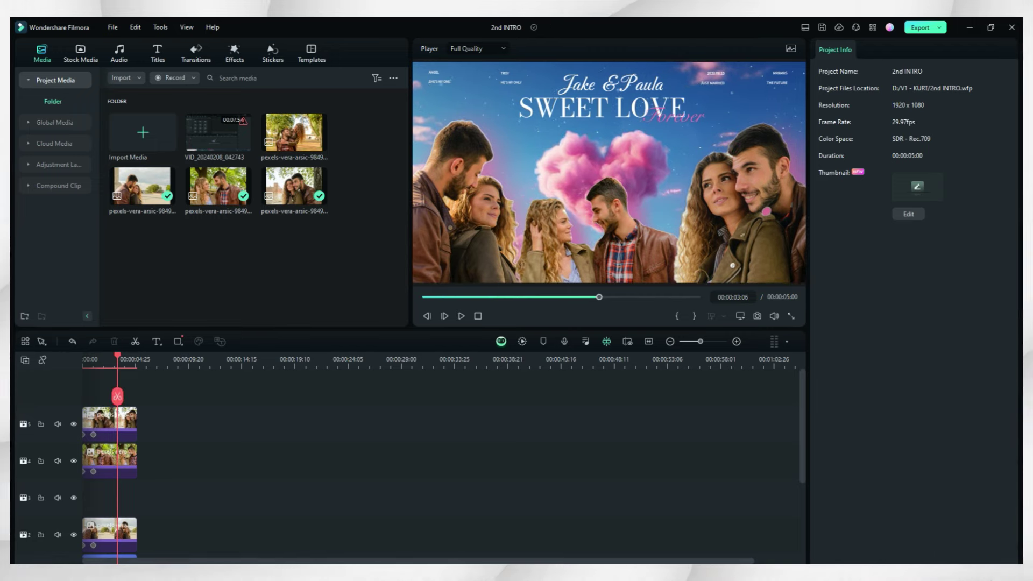
Step: Combine the three couple photo clips into one compound clip
{"action": "left_click", "coordinate": [110, 531]}
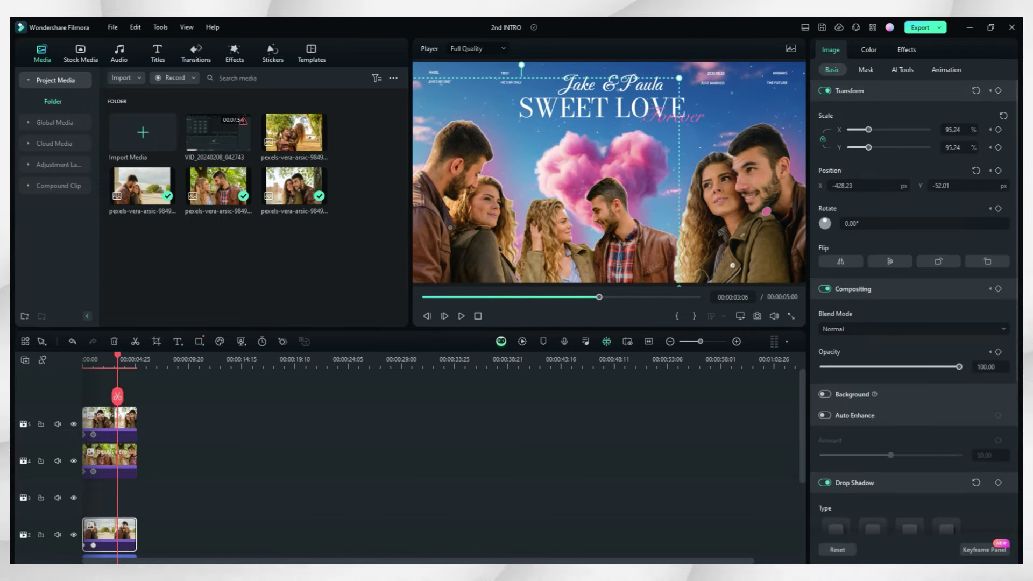
{"action": "left_click_drag", "start_coordinate": [190, 407], "coordinate": [86, 540]}
{"action": "right_click", "coordinate": [107, 533]}
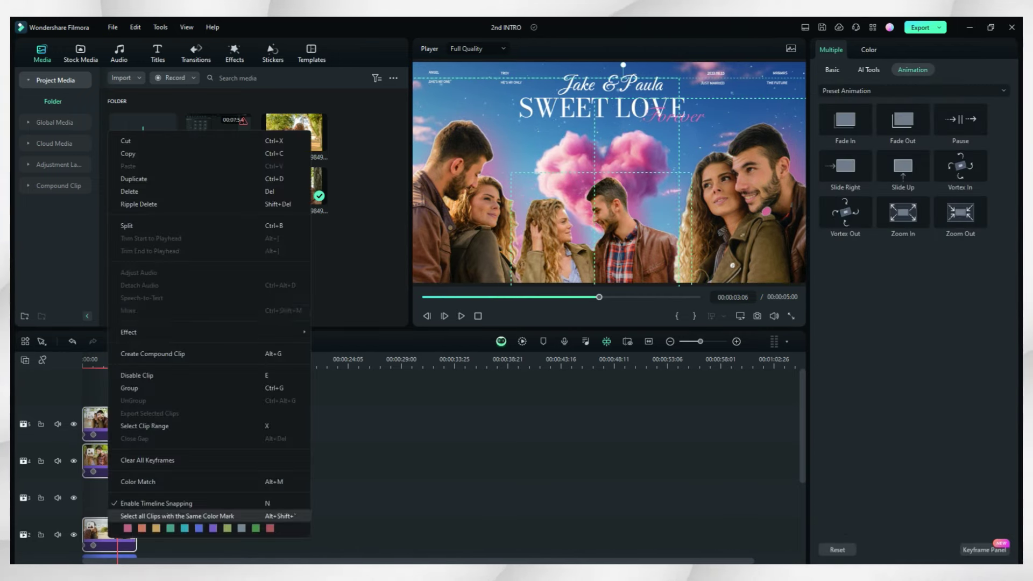
{"action": "left_click", "coordinate": [140, 354]}
{"action": "left_click", "coordinate": [571, 305]}
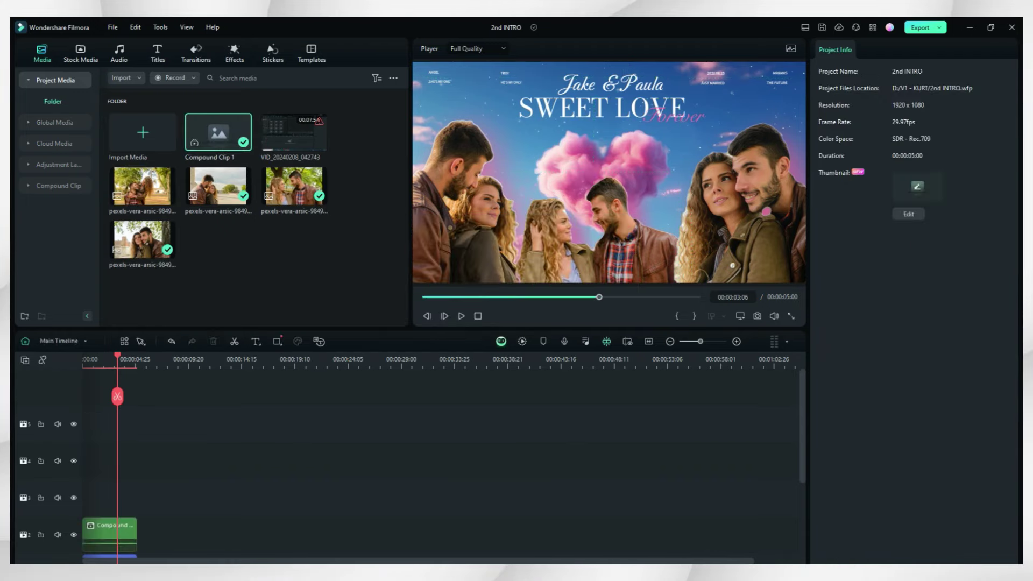
Step: Play the composition from the start to check the compound clip's entrance animation
{"action": "key", "text": "Home"}
{"action": "key", "text": "space"}
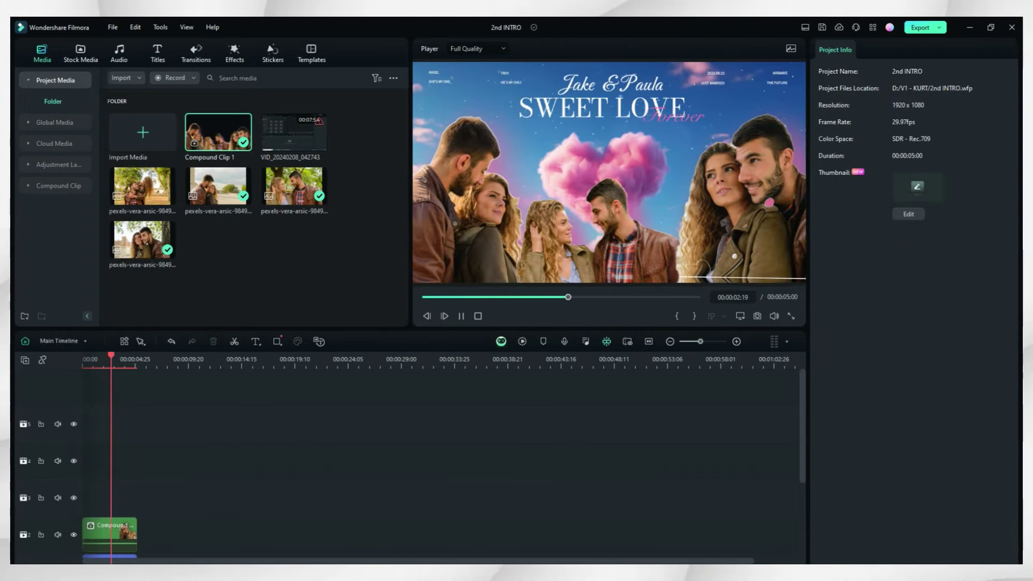
{"action": "left_click", "coordinate": [109, 534]}
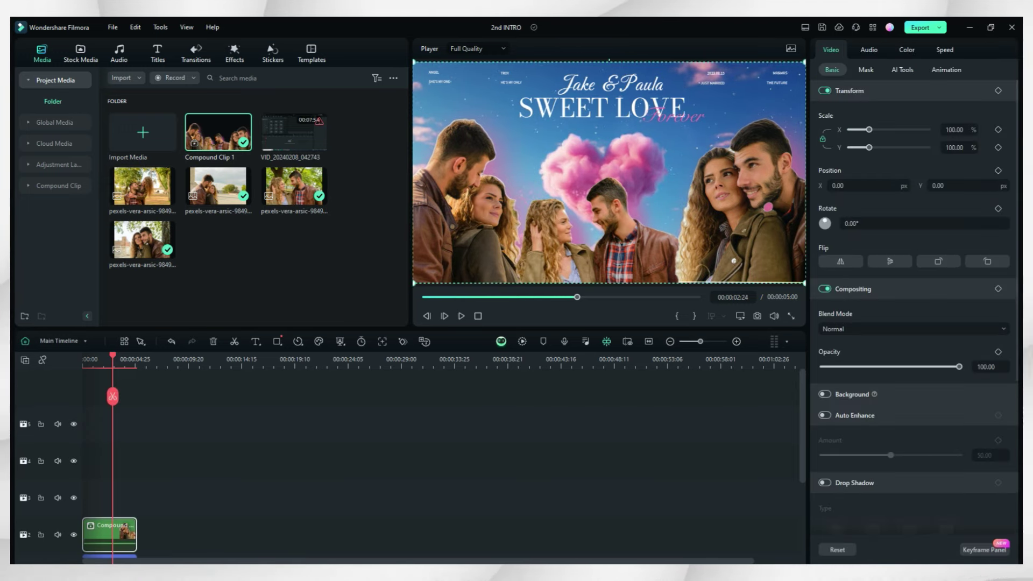
Step: Lock the compound clip's track and change the title template's SWEET LOVE headline to LOVERS
{"action": "scroll", "coordinate": [48, 484], "scroll_direction": "down", "scroll_amount": 2}
{"action": "left_click", "coordinate": [41, 453]}
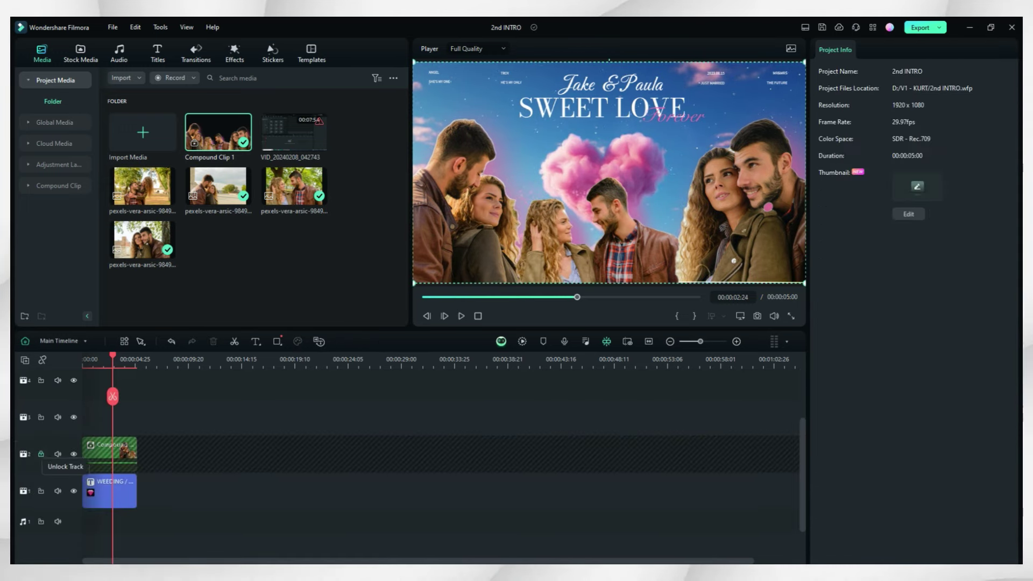
{"action": "left_click", "coordinate": [109, 490]}
{"action": "left_click", "coordinate": [863, 126]}
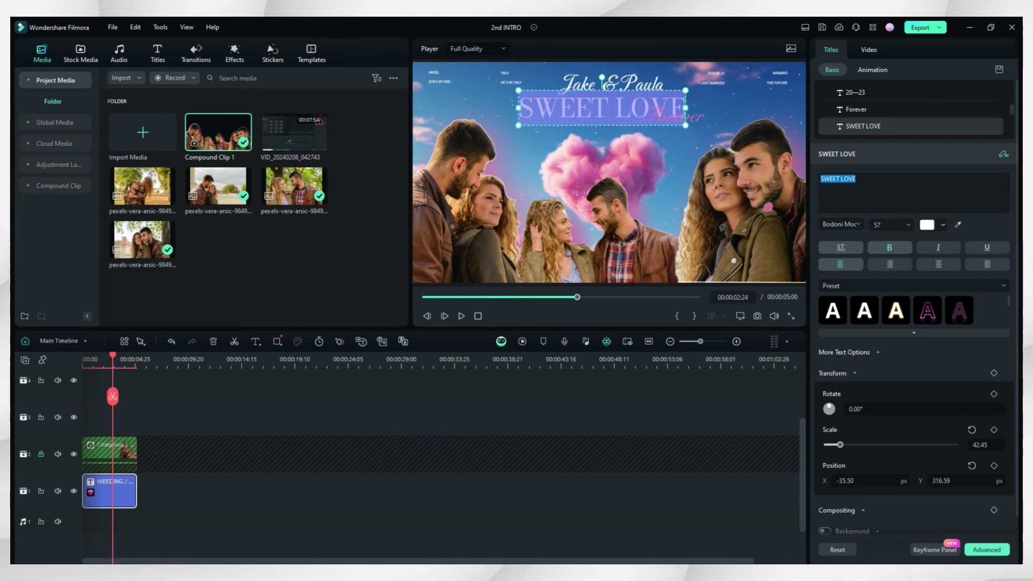
{"action": "type", "text": "lov"}
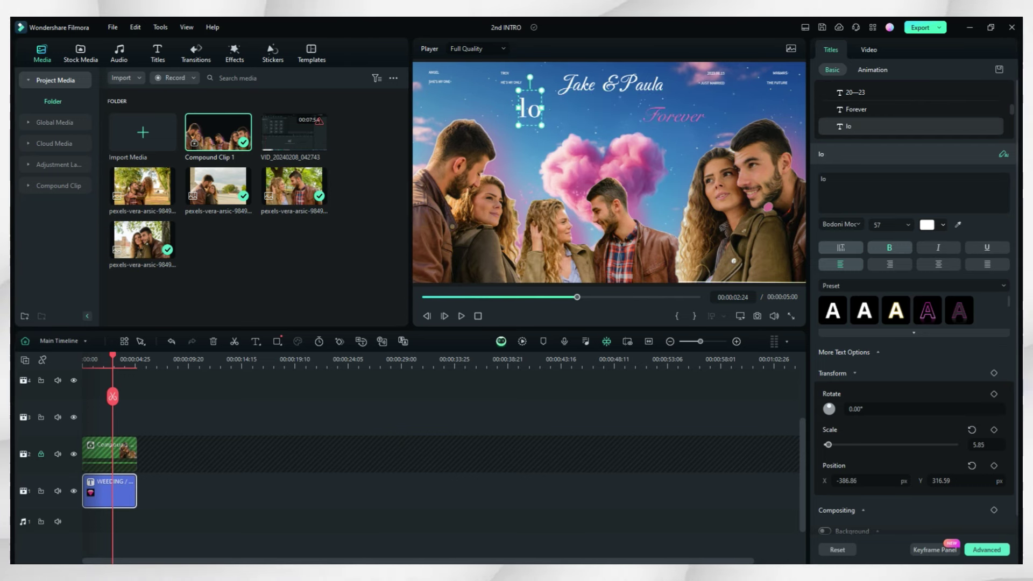
{"action": "key", "text": "BackSpace"}
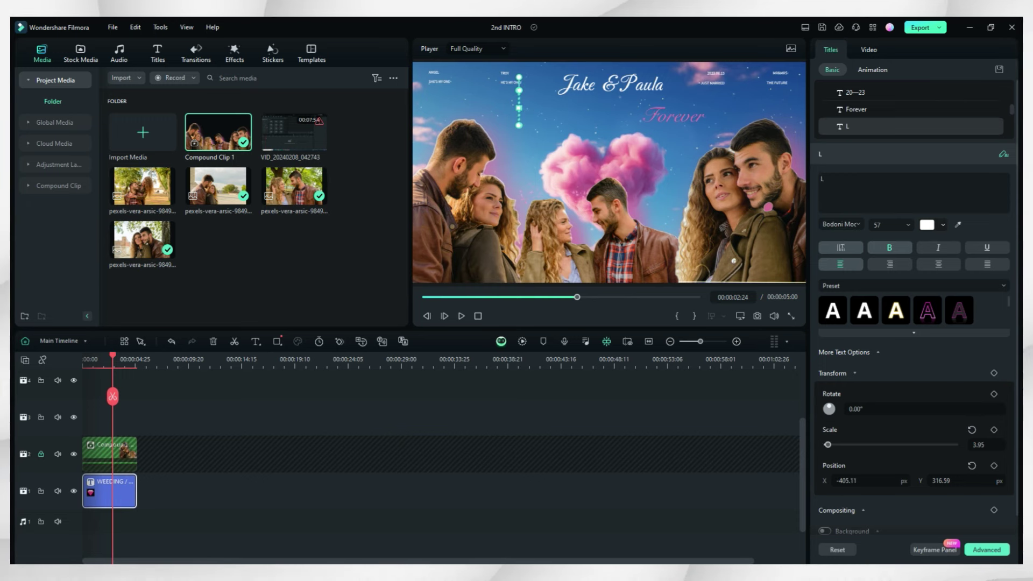
{"action": "type", "text": "OVERS"}
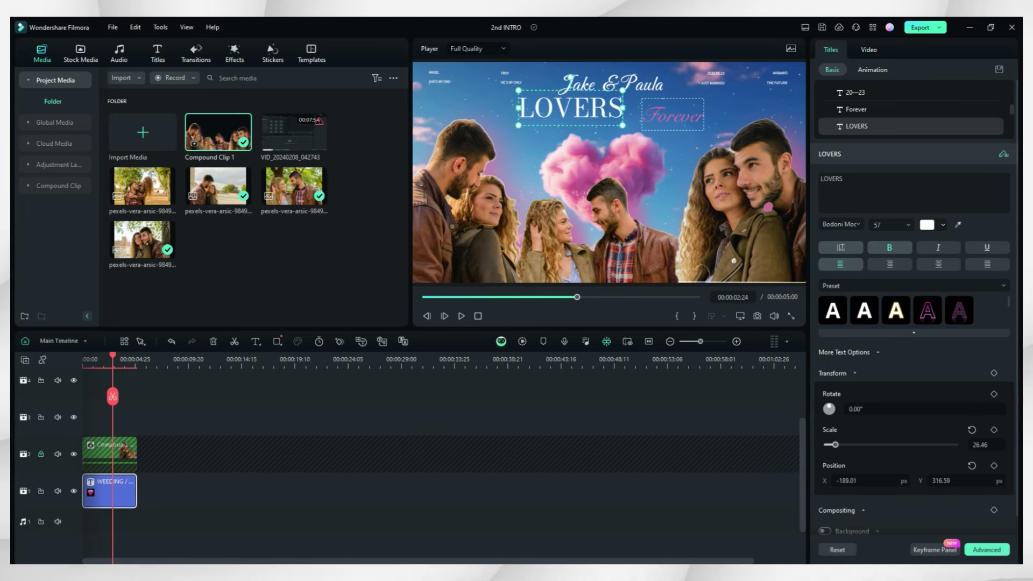
Step: Set the LOVERS headline to font size 80 and move it to about X -238, Y 294 px
{"action": "left_click", "coordinate": [882, 225]}
{"action": "key", "text": "Down"}
{"action": "key", "text": "Down"}
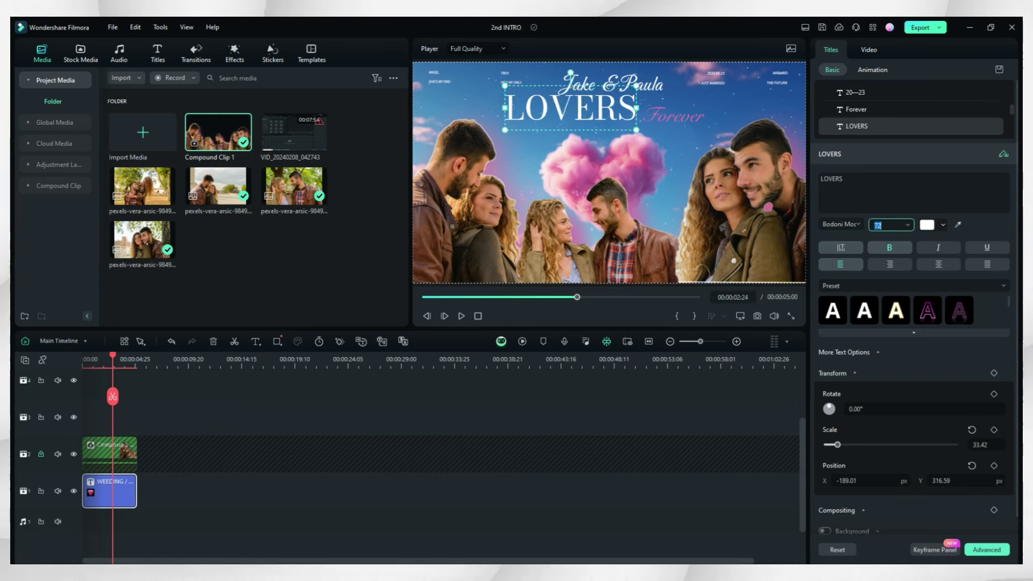
{"action": "mouse_move", "coordinate": [570, 108]}
{"action": "left_mouse_down"}
{"action": "mouse_move", "coordinate": [561, 123]}
{"action": "mouse_move", "coordinate": [561, 112]}
{"action": "left_mouse_up"}
Step: Enable a black shadow with reduced opacity on the LOVERS headline in the advanced text editor and apply it
{"action": "left_click", "coordinate": [986, 549]}
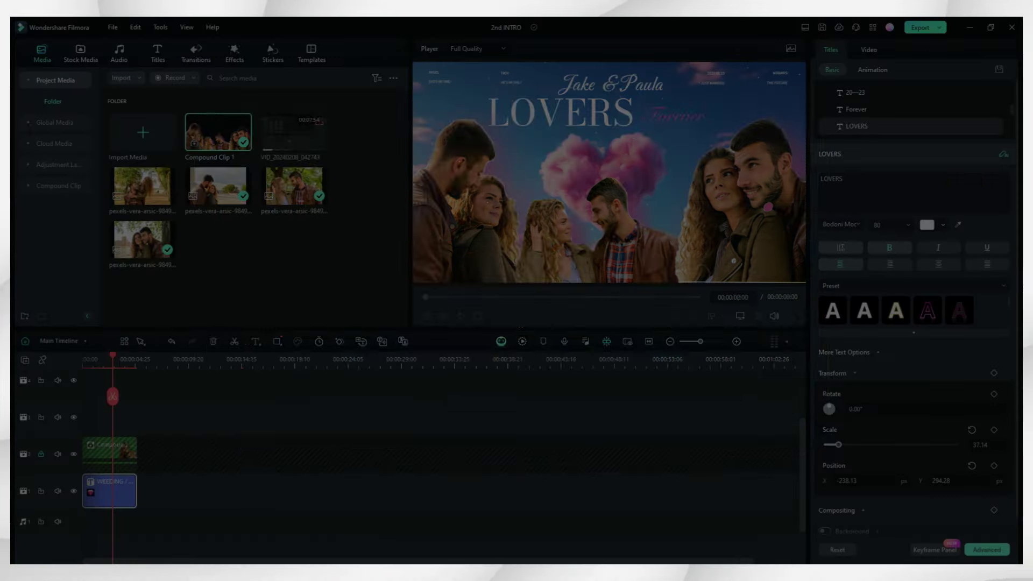
{"action": "scroll", "coordinate": [726, 274], "scroll_direction": "down", "scroll_amount": 4}
{"action": "scroll", "coordinate": [699, 302], "scroll_direction": "down", "scroll_amount": 4}
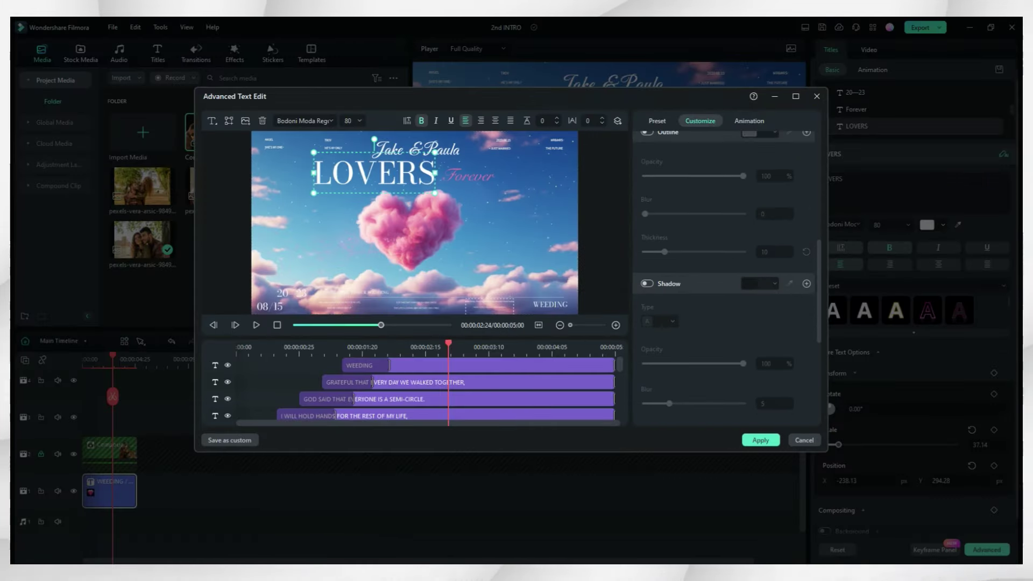
{"action": "left_click", "coordinate": [647, 283]}
{"action": "scroll", "coordinate": [694, 366], "scroll_direction": "down", "scroll_amount": 2}
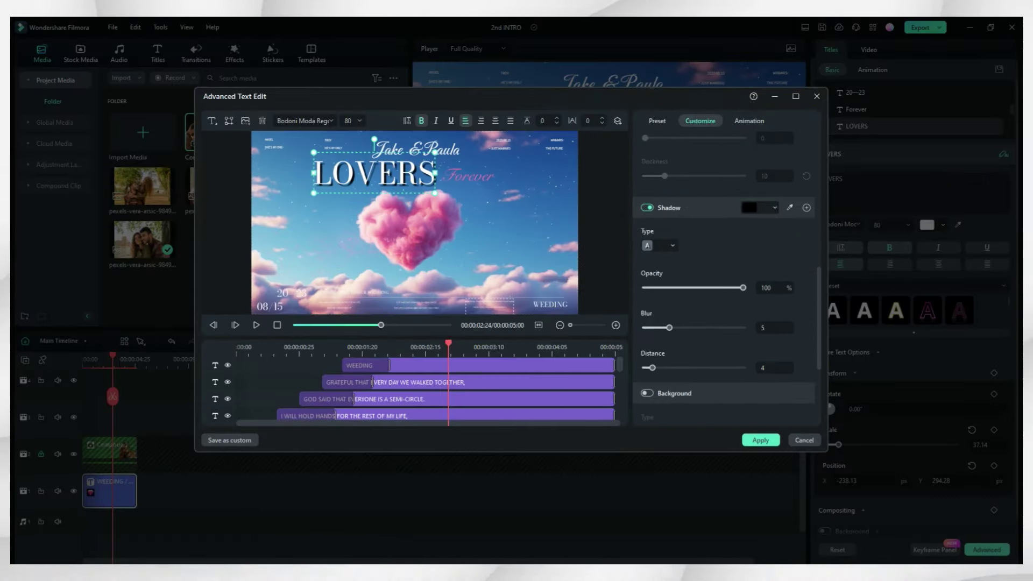
{"action": "left_click_drag", "start_coordinate": [743, 287], "coordinate": [700, 287]}
{"action": "left_click", "coordinate": [760, 440]}
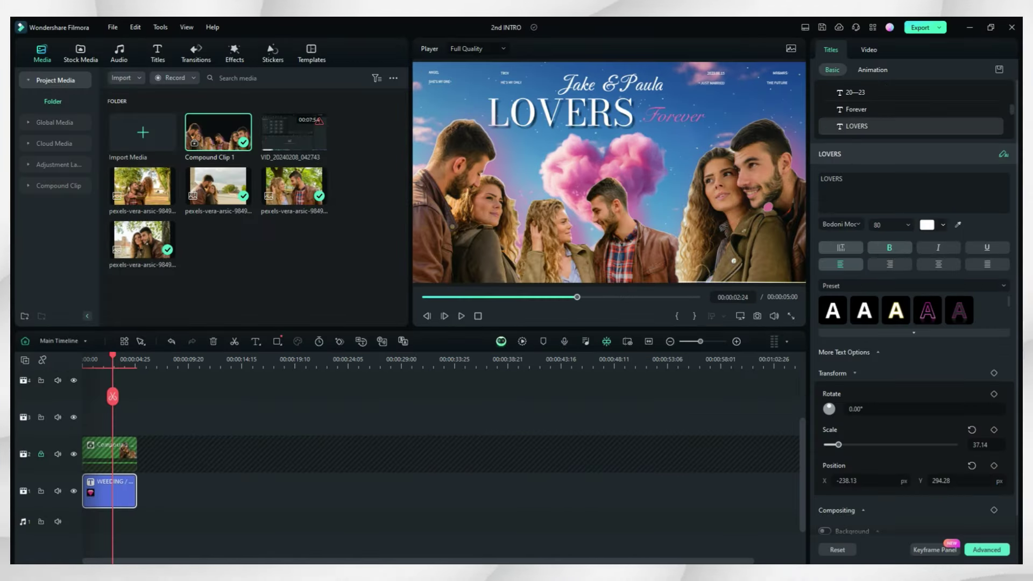
Step: Set the Forever text to font size 80 and move it beside LOVERS at about X 351, Y 294 px
{"action": "left_click", "coordinate": [856, 110]}
{"action": "scroll", "coordinate": [888, 225], "scroll_direction": "down", "scroll_amount": 4}
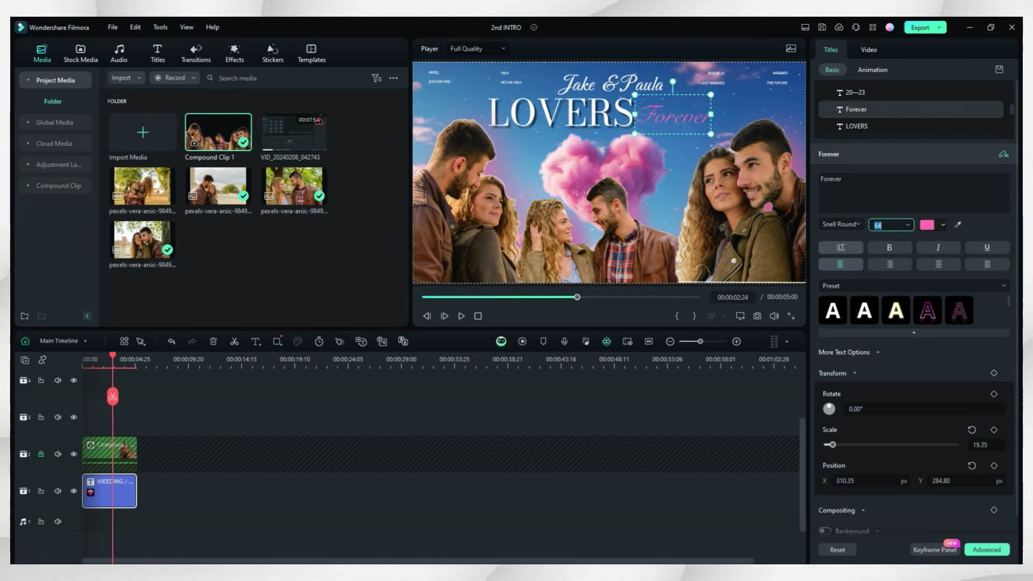
{"action": "left_click_drag", "start_coordinate": [673, 114], "coordinate": [681, 113]}
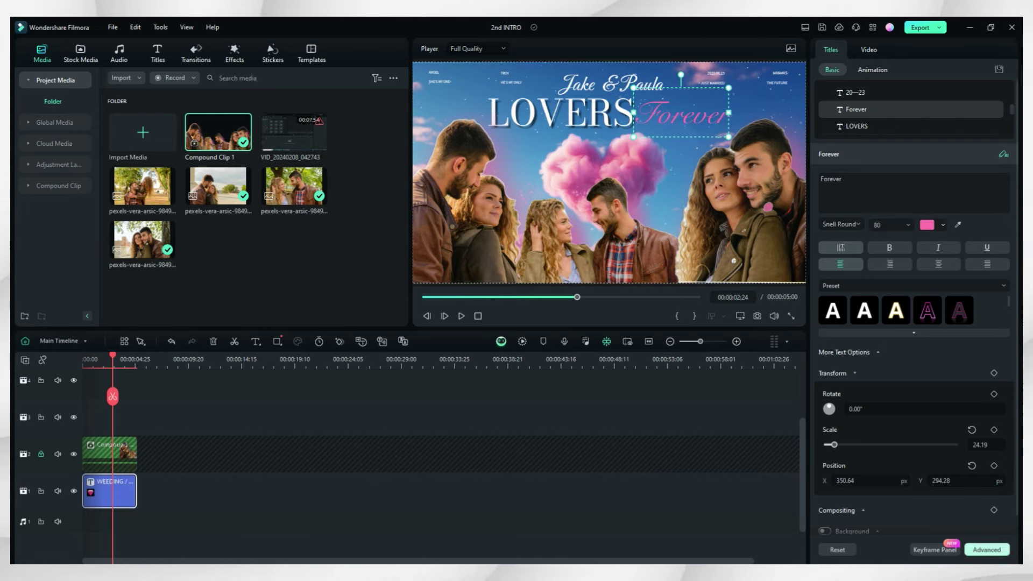
Step: Enable a black shadow at 56% opacity on the Forever text in the advanced text editor and apply it
{"action": "left_click", "coordinate": [986, 550]}
{"action": "scroll", "coordinate": [723, 280], "scroll_direction": "down", "scroll_amount": 3}
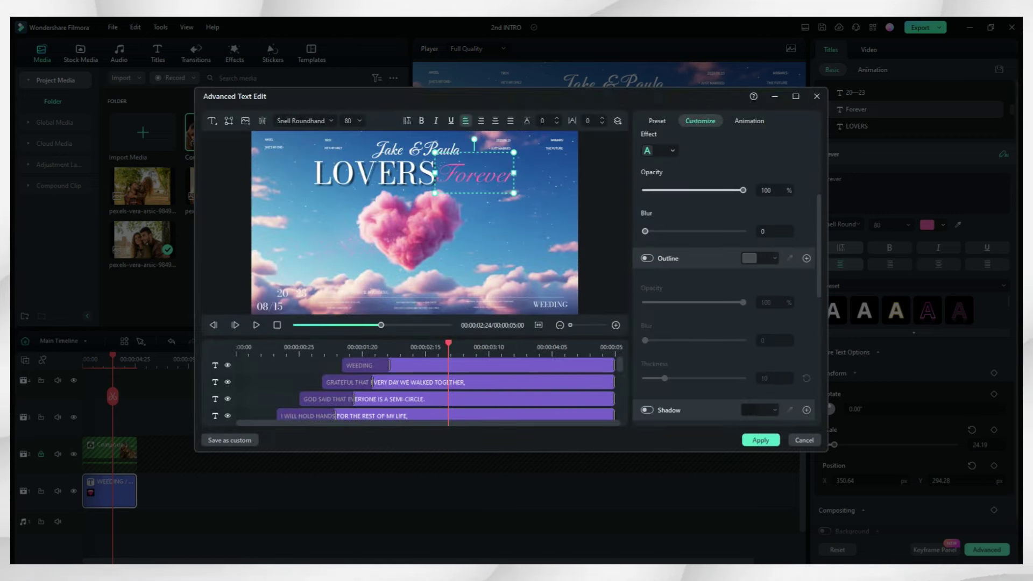
{"action": "scroll", "coordinate": [724, 279], "scroll_direction": "down", "scroll_amount": 3}
{"action": "left_click", "coordinate": [647, 233]}
{"action": "scroll", "coordinate": [723, 269], "scroll_direction": "down", "scroll_amount": 1}
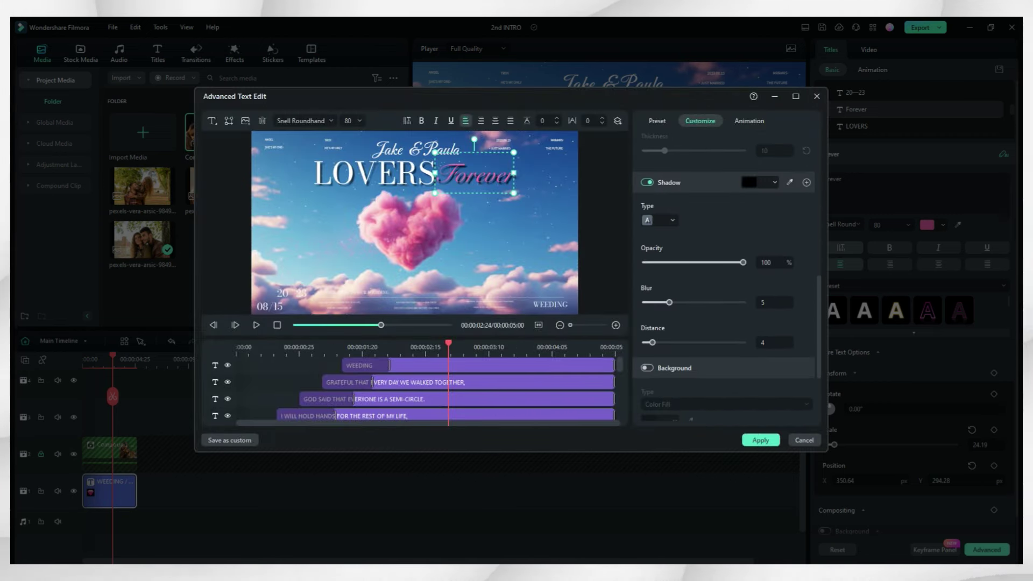
{"action": "left_click_drag", "start_coordinate": [743, 262], "coordinate": [714, 262]}
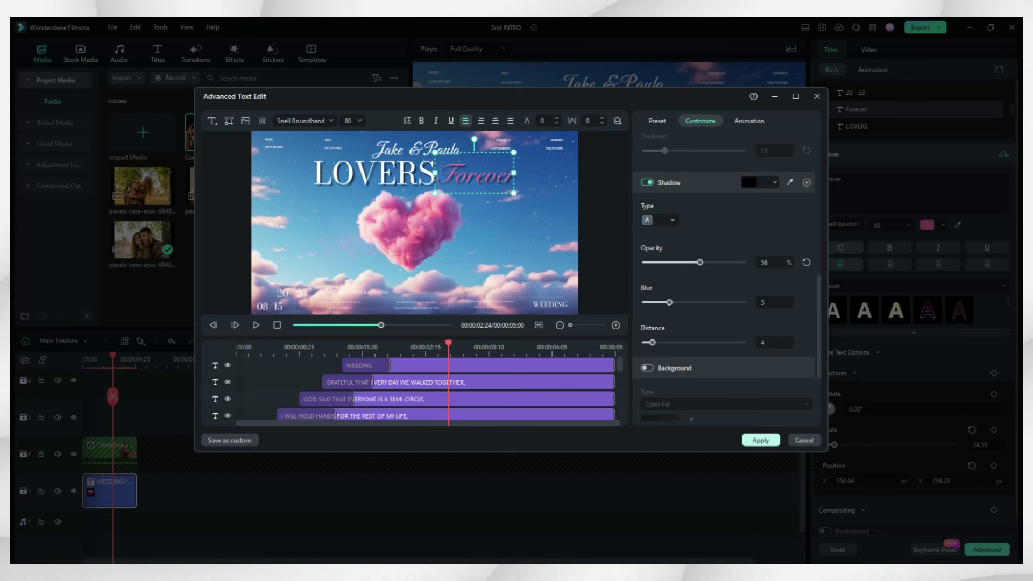
{"action": "left_click", "coordinate": [761, 440]}
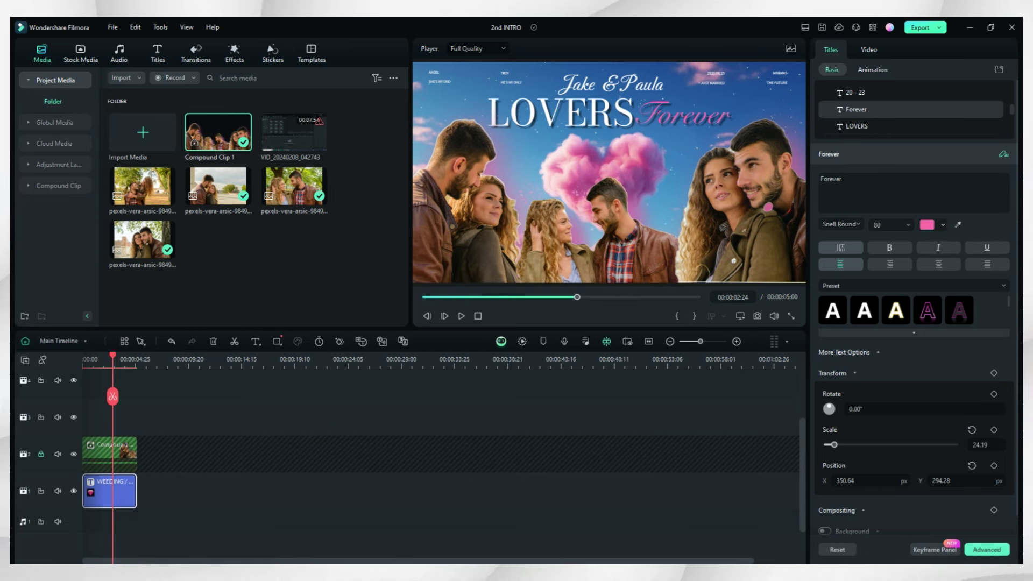
Step: Play the composition from the start to check the restyled title
{"action": "left_click", "coordinate": [301, 497]}
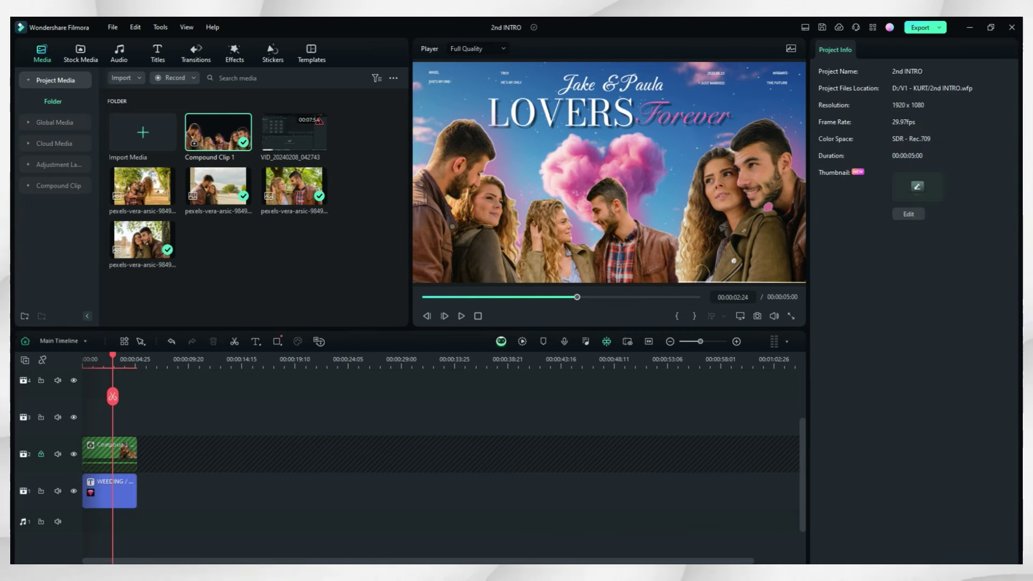
{"action": "key", "text": "Home"}
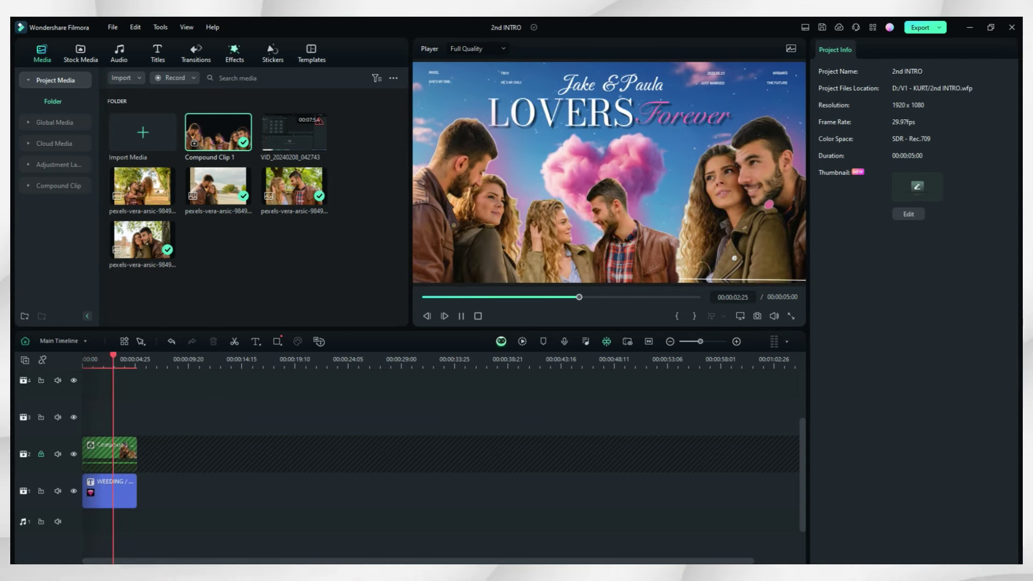
{"action": "key", "text": "space"}
Step: Add the white-and-pink double-heart Valentine's sticker from the start of the track above the compound clip
{"action": "left_click", "coordinate": [235, 53]}
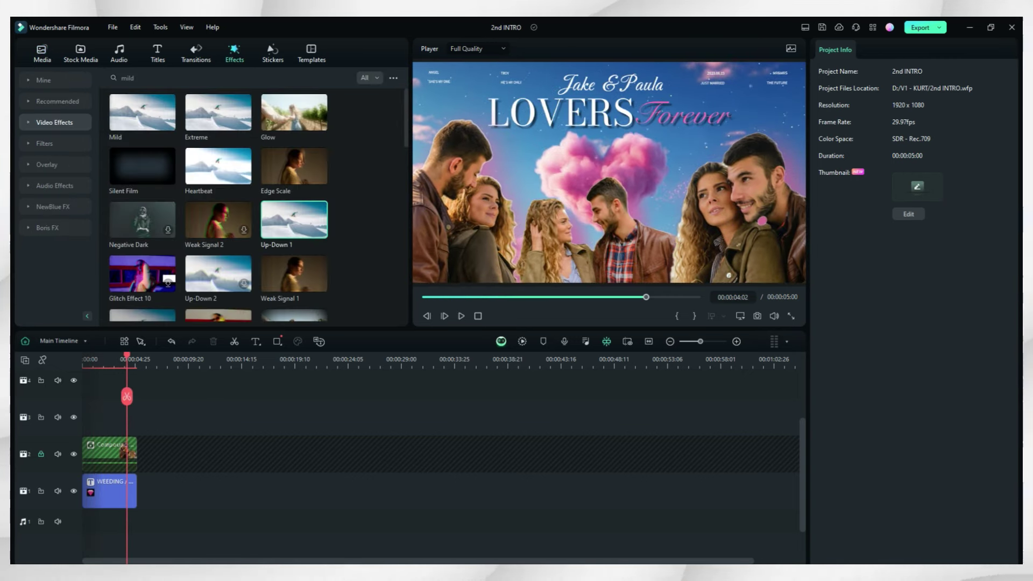
{"action": "left_click", "coordinate": [272, 53]}
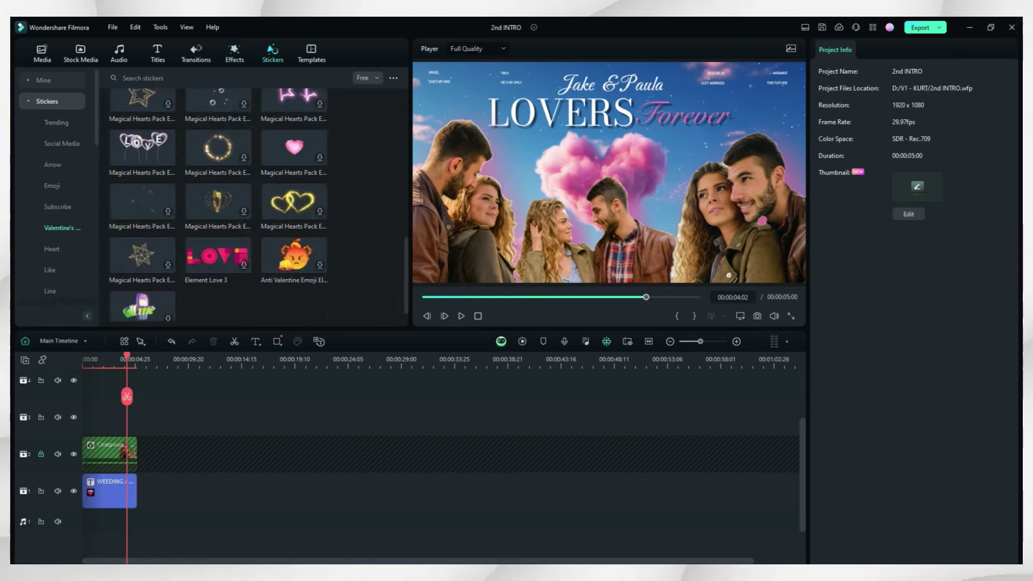
{"action": "scroll", "coordinate": [218, 192], "scroll_direction": "up", "scroll_amount": 1}
{"action": "scroll", "coordinate": [151, 194], "scroll_direction": "up", "scroll_amount": 2}
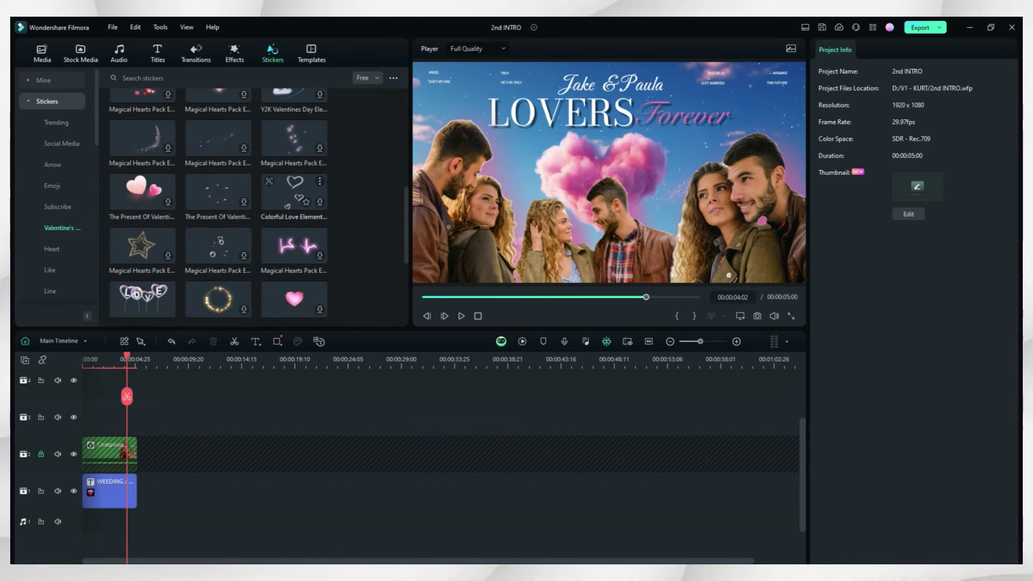
{"action": "left_click_drag", "start_coordinate": [142, 191], "coordinate": [124, 417]}
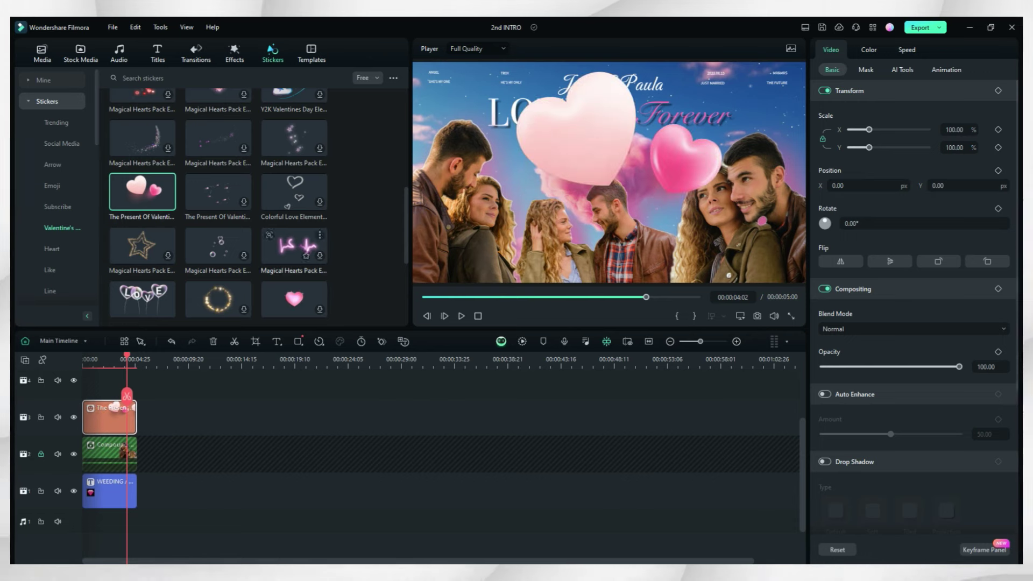
Step: Scale the heart sticker to 13.61%, rotate it 7.95° and place it above Forever at about X 616, Y 328 px
{"action": "left_click_drag", "start_coordinate": [688, 245], "coordinate": [755, 120]}
{"action": "left_click_drag", "start_coordinate": [755, 82], "coordinate": [760, 82]}
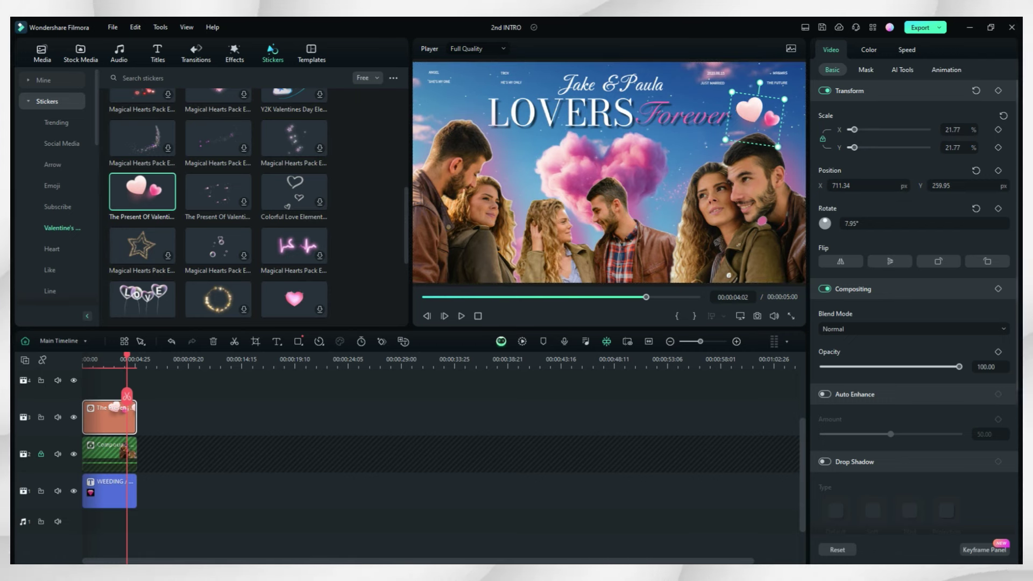
{"action": "left_click_drag", "start_coordinate": [755, 120], "coordinate": [735, 105]}
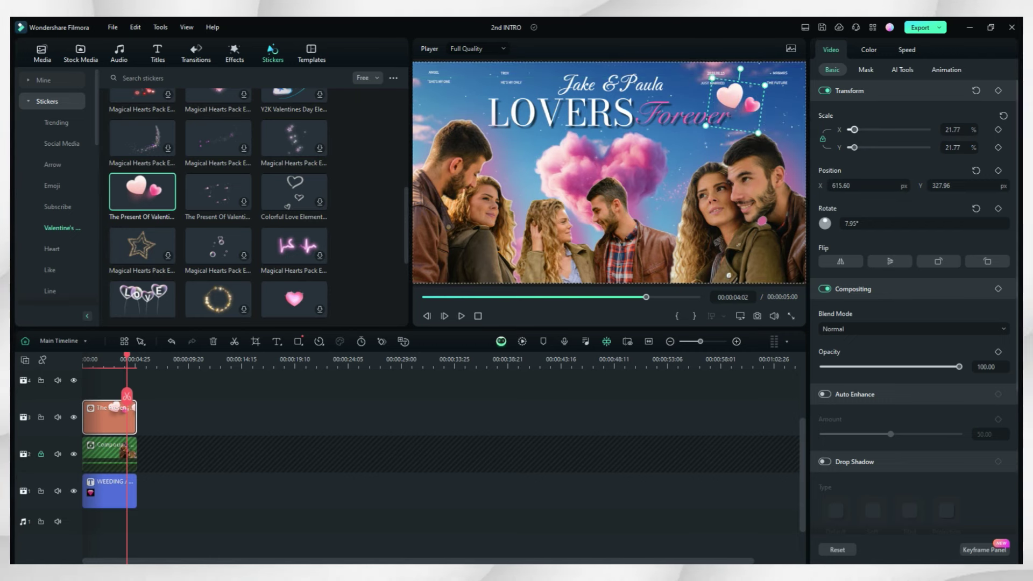
{"action": "left_click_drag", "start_coordinate": [854, 130], "coordinate": [851, 130]}
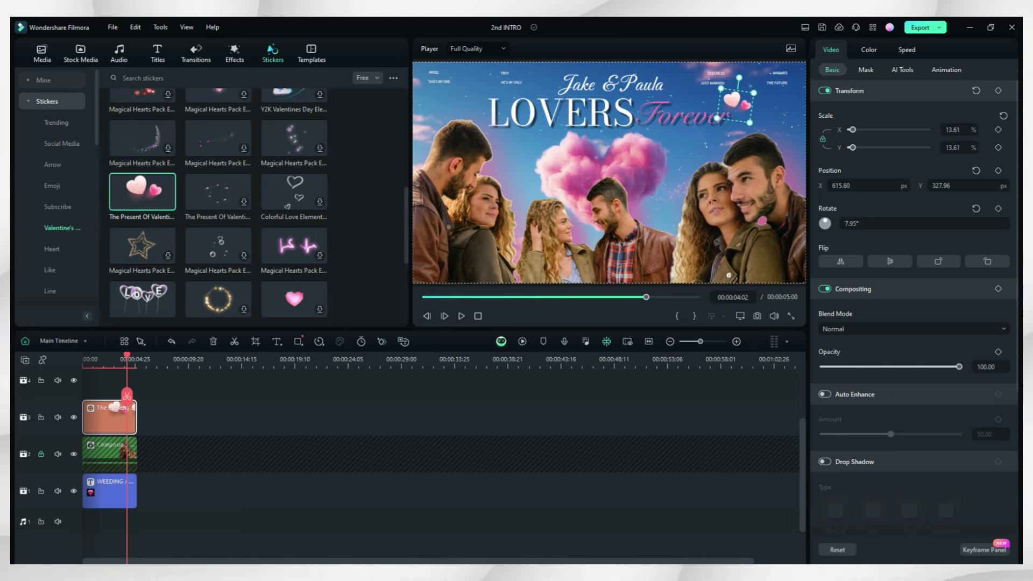
Step: Duplicate the heart sticker onto the track above, aligned to the start, and place the copy beside the title's upper left
{"action": "scroll", "coordinate": [293, 247], "scroll_direction": "up", "scroll_amount": 2}
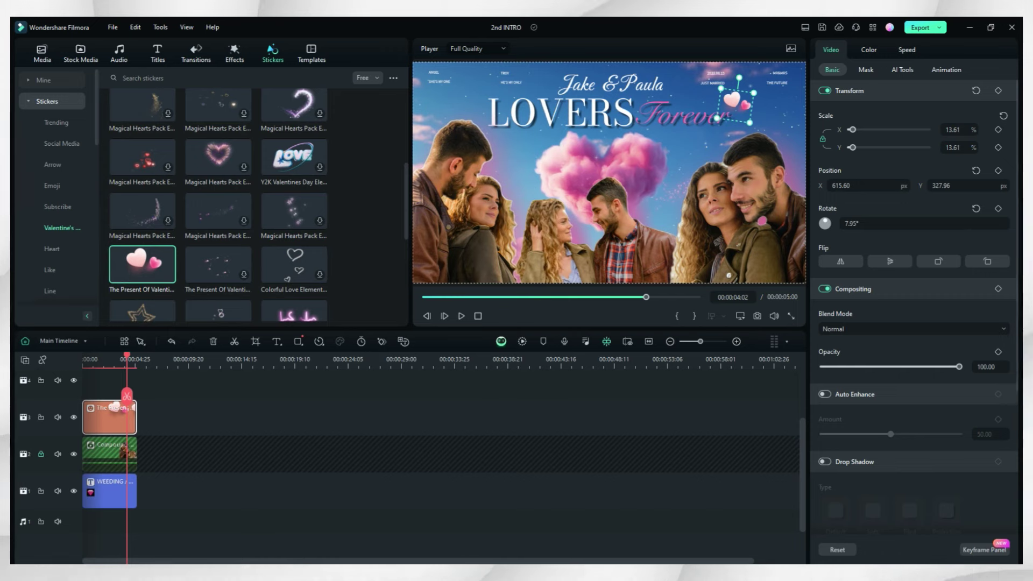
{"action": "left_click", "coordinate": [181, 417]}
{"action": "key", "text": "ctrl+v"}
{"action": "left_click_drag", "start_coordinate": [207, 417], "coordinate": [109, 382]}
{"action": "left_click", "coordinate": [100, 363]}
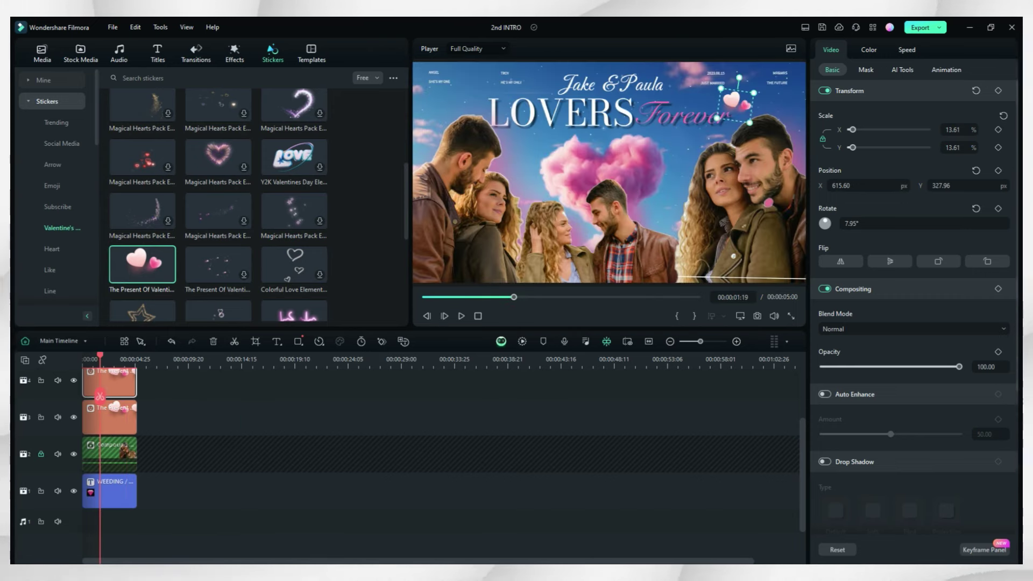
{"action": "left_click_drag", "start_coordinate": [734, 100], "coordinate": [479, 85]}
{"action": "left_click", "coordinate": [334, 414]}
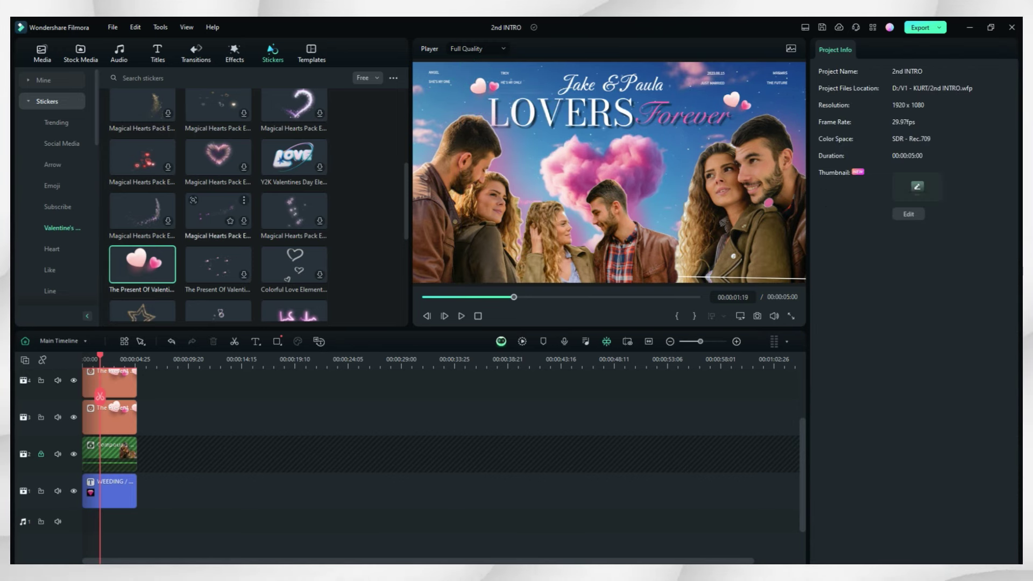
Step: Unlock the compound clip's track and move the compound clip and both heart stickers up one track, leaving an empty track above the title
{"action": "scroll", "coordinate": [218, 215], "scroll_direction": "up", "scroll_amount": 5}
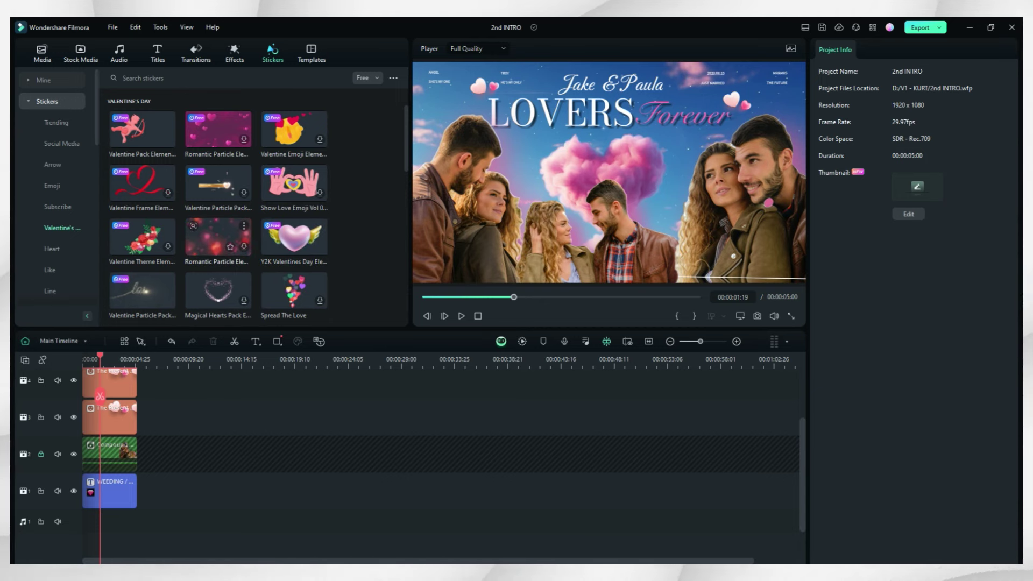
{"action": "scroll", "coordinate": [430, 460], "scroll_direction": "up", "scroll_amount": 1}
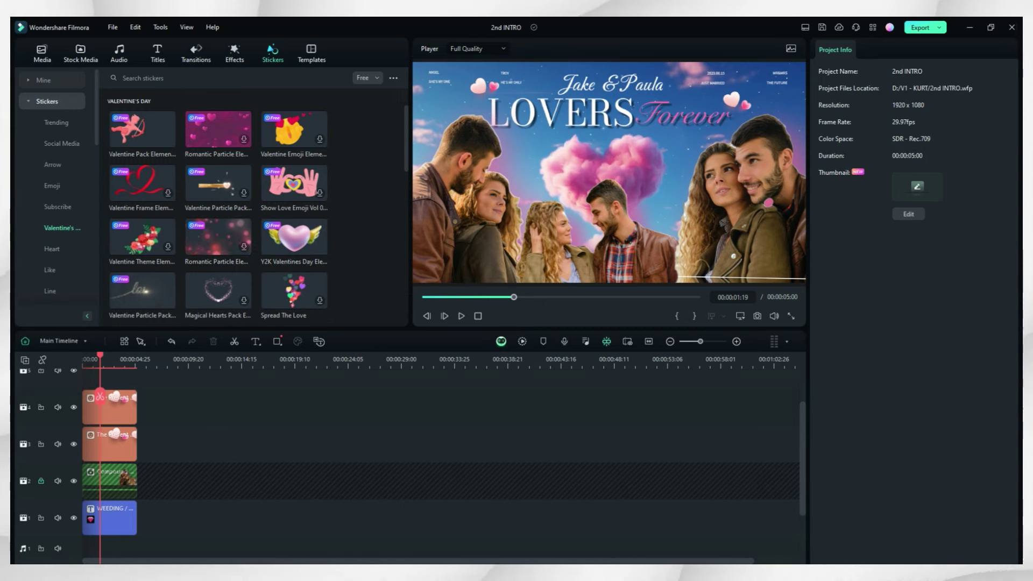
{"action": "left_click_drag", "start_coordinate": [147, 382], "coordinate": [148, 435]}
{"action": "left_click", "coordinate": [41, 481]}
{"action": "left_click_drag", "start_coordinate": [199, 379], "coordinate": [108, 450]}
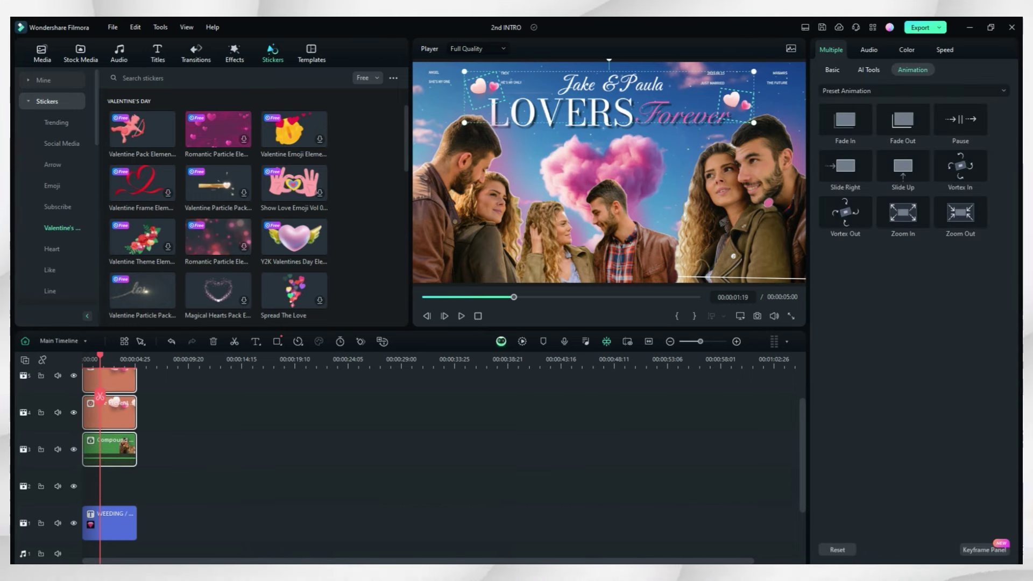
Step: Add the red bokeh Romantic Particle sticker from the start of the empty track below the compound clip and apply the Fade In animation
{"action": "left_click_drag", "start_coordinate": [218, 237], "coordinate": [113, 486]}
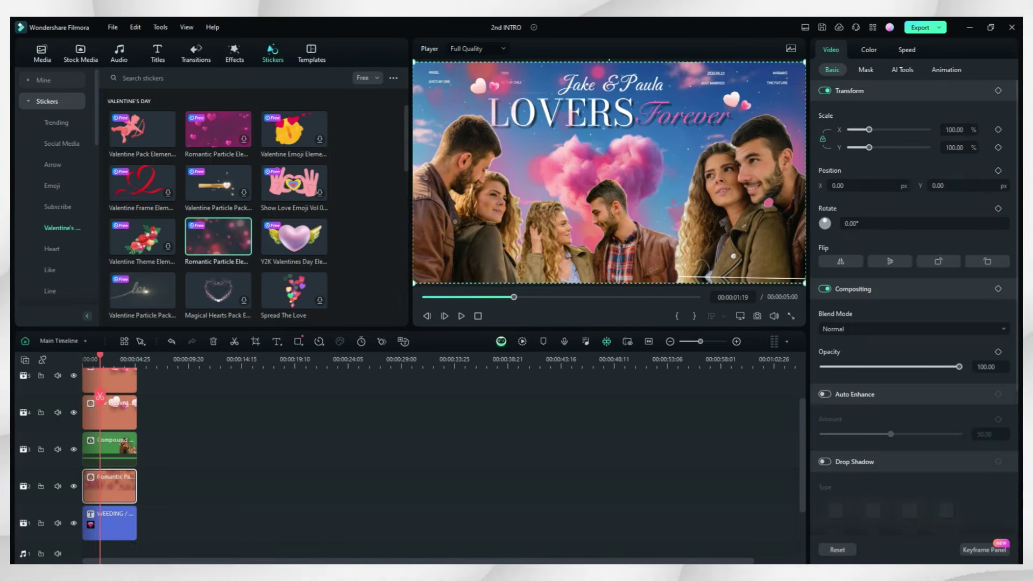
{"action": "left_click", "coordinate": [946, 69]}
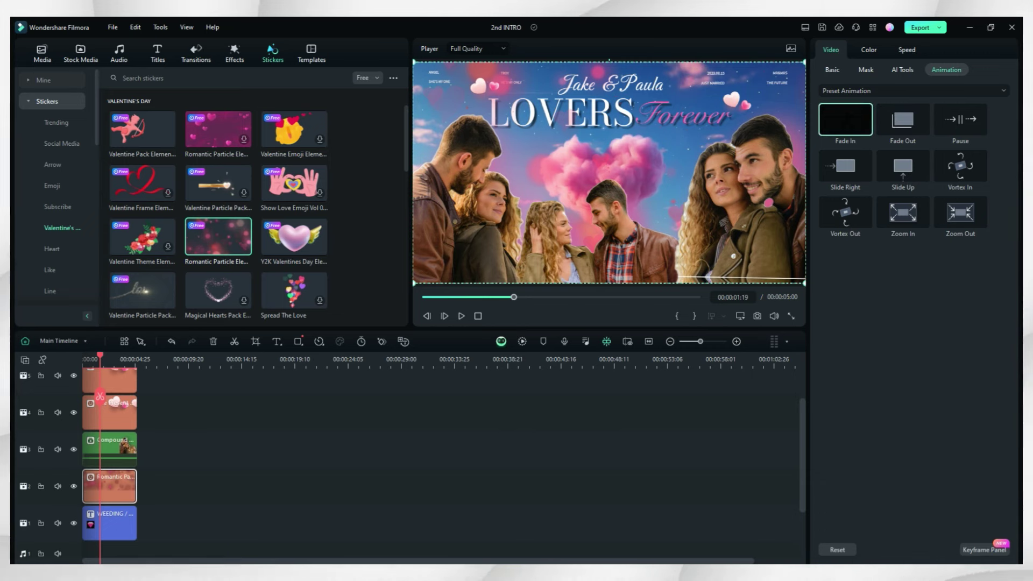
{"action": "double_click", "coordinate": [845, 120]}
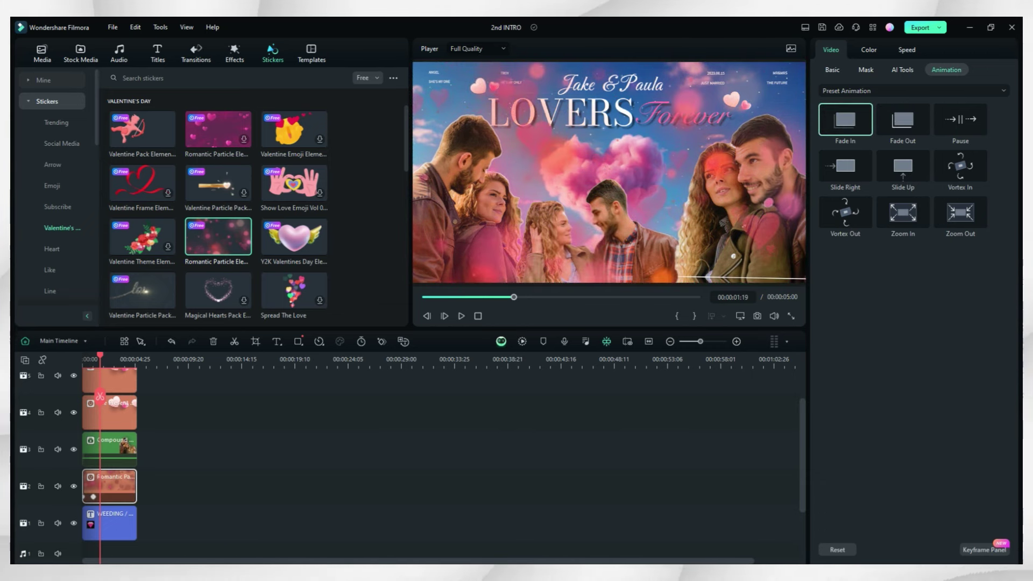
Step: Set the Romantic Particle sticker's opacity to 49 and render the timeline preview for smooth playback
{"action": "left_click", "coordinate": [832, 69]}
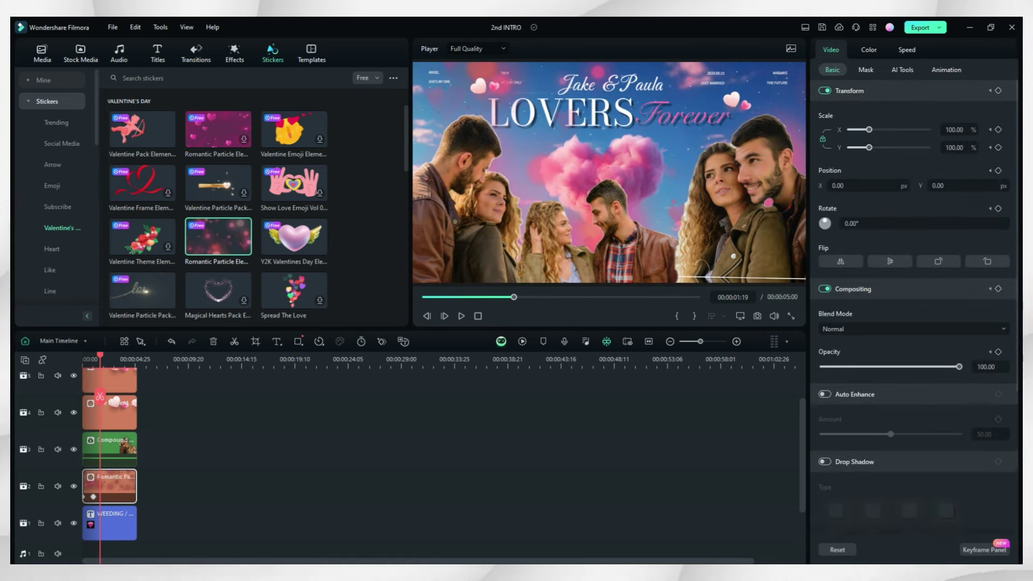
{"action": "left_click_drag", "start_coordinate": [932, 367], "coordinate": [894, 366]}
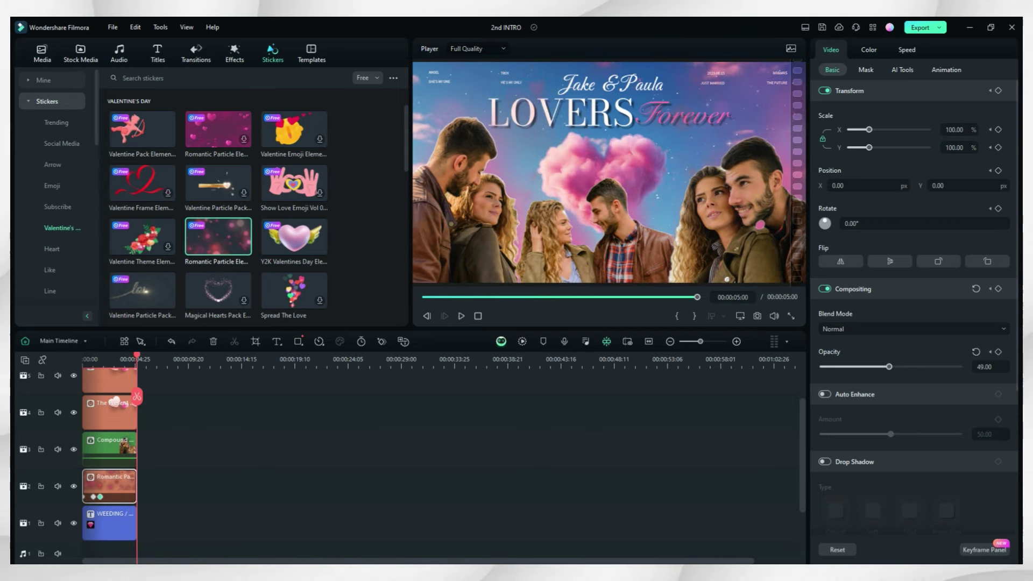
{"action": "key", "text": "Return"}
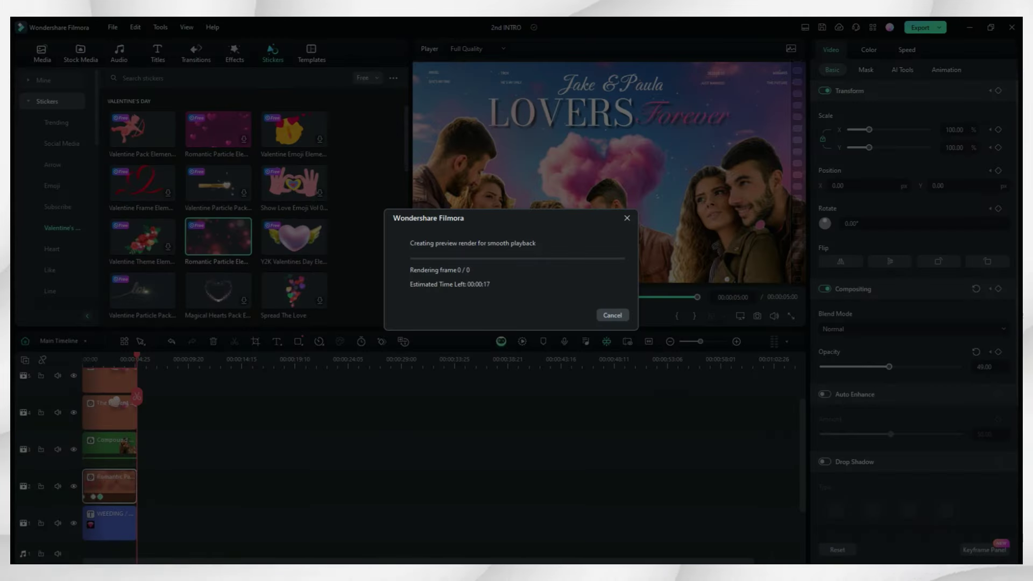